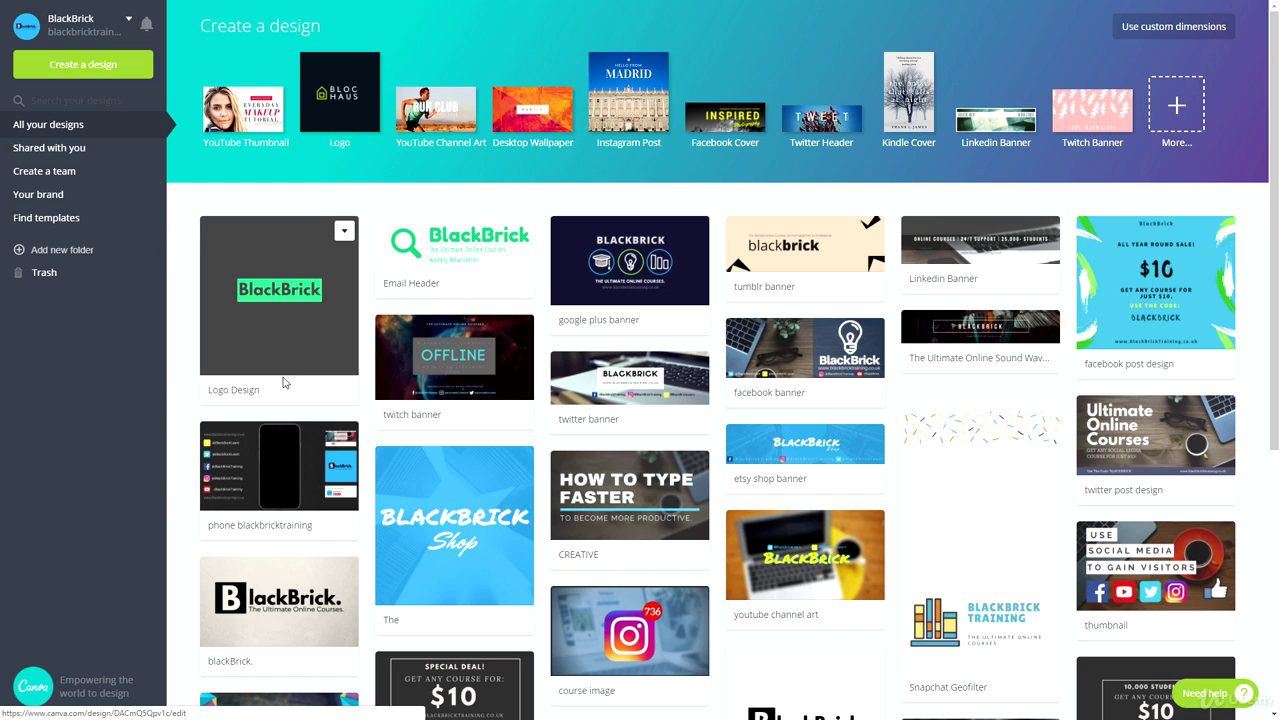
Create a new blank 3.5 in × 2 in Business Card design from Marketing Materials
{"action": "left_click_drag", "start_coordinate": [203, 25], "coordinate": [240, 25]}
{"action": "left_click", "coordinate": [273, 26]}
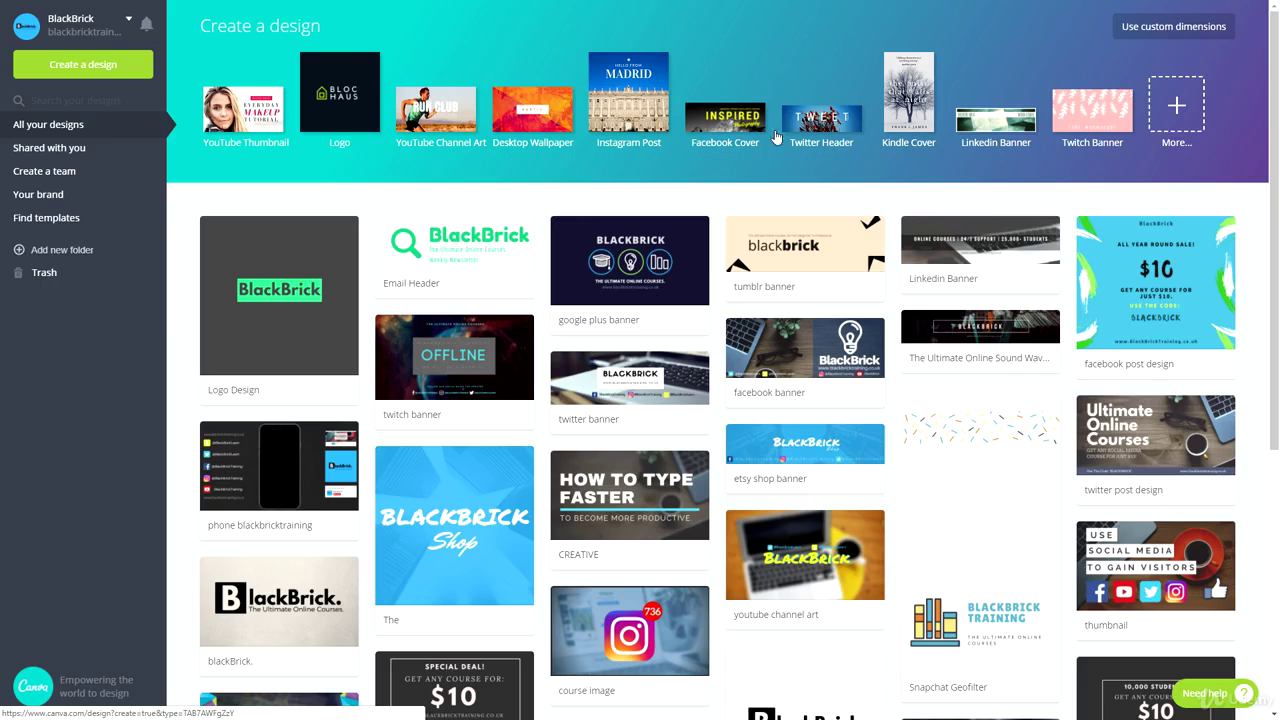
{"action": "left_click", "coordinate": [1185, 112]}
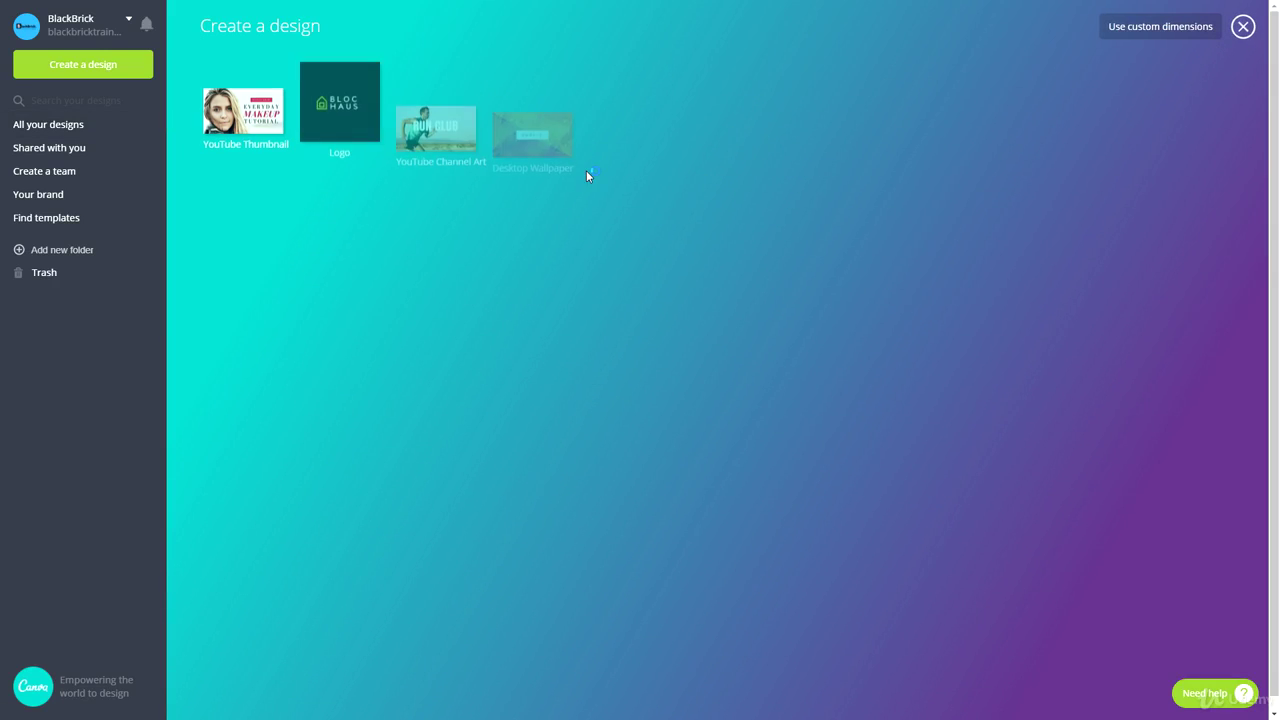
{"action": "scroll", "coordinate": [348, 305], "scroll_direction": "down", "scroll_amount": 2}
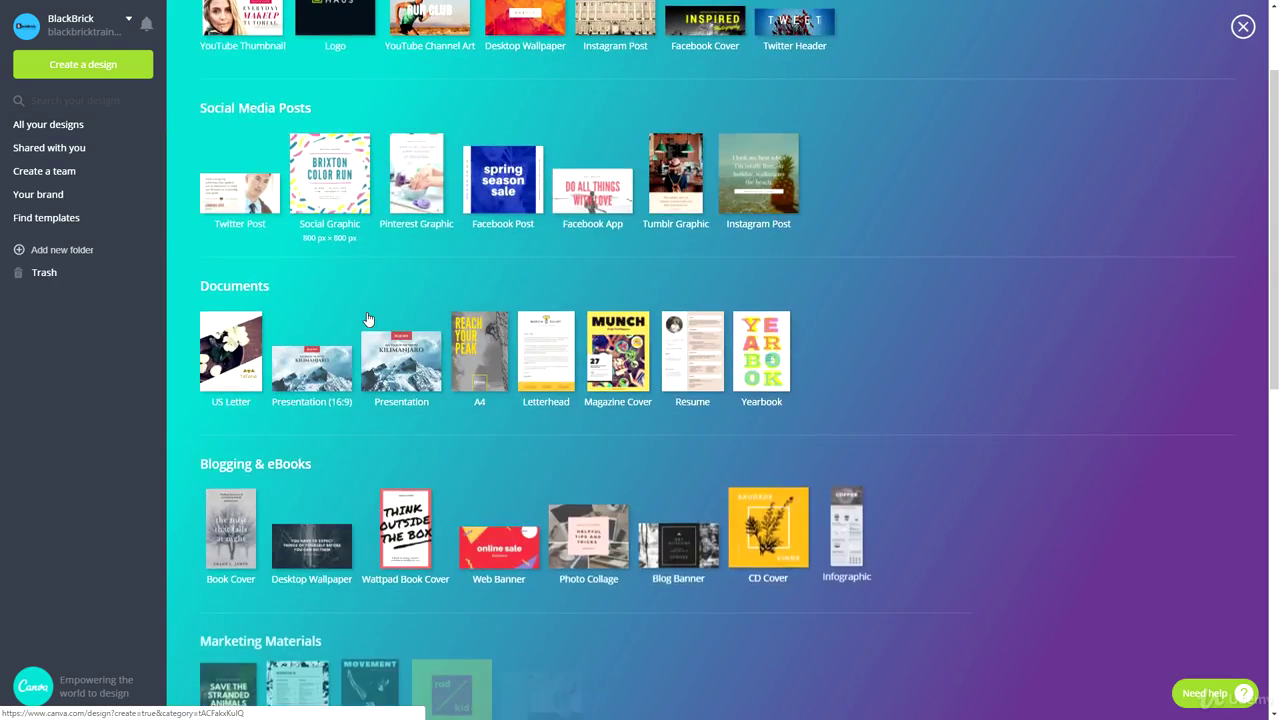
{"action": "scroll", "coordinate": [280, 330], "scroll_direction": "down", "scroll_amount": 2}
{"action": "scroll", "coordinate": [279, 330], "scroll_direction": "down", "scroll_amount": 2}
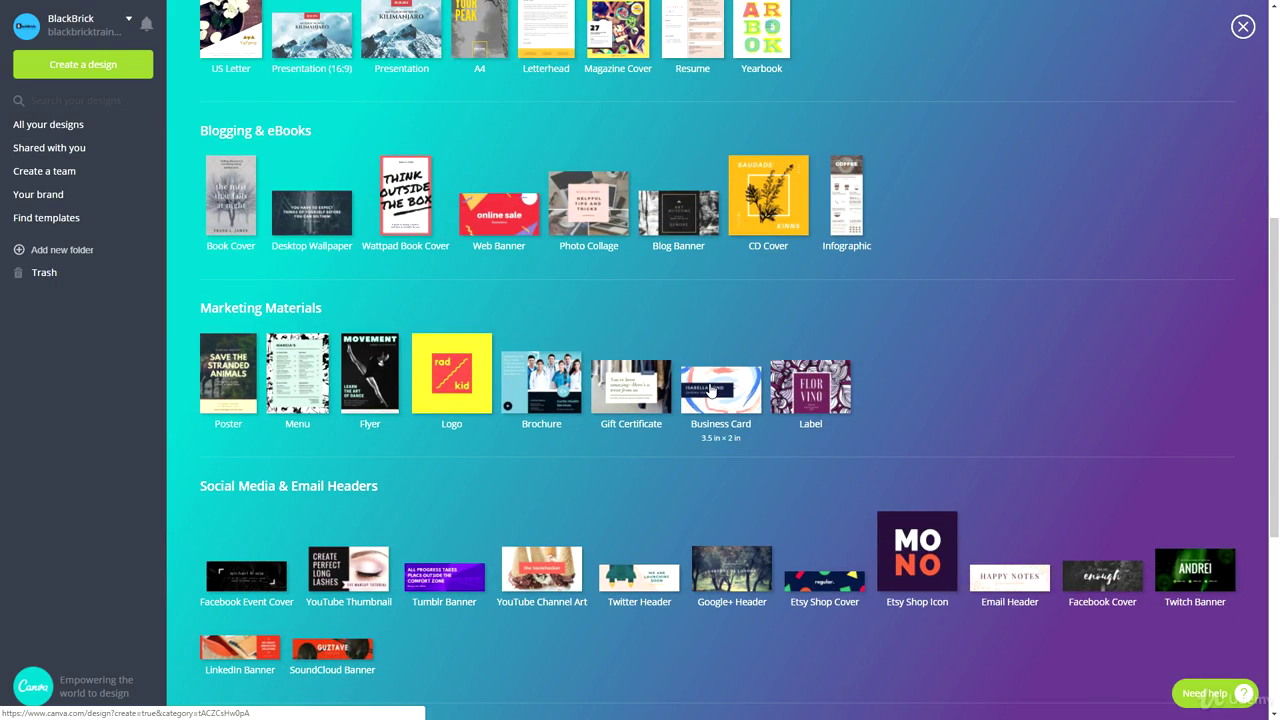
{"action": "left_click", "coordinate": [710, 385]}
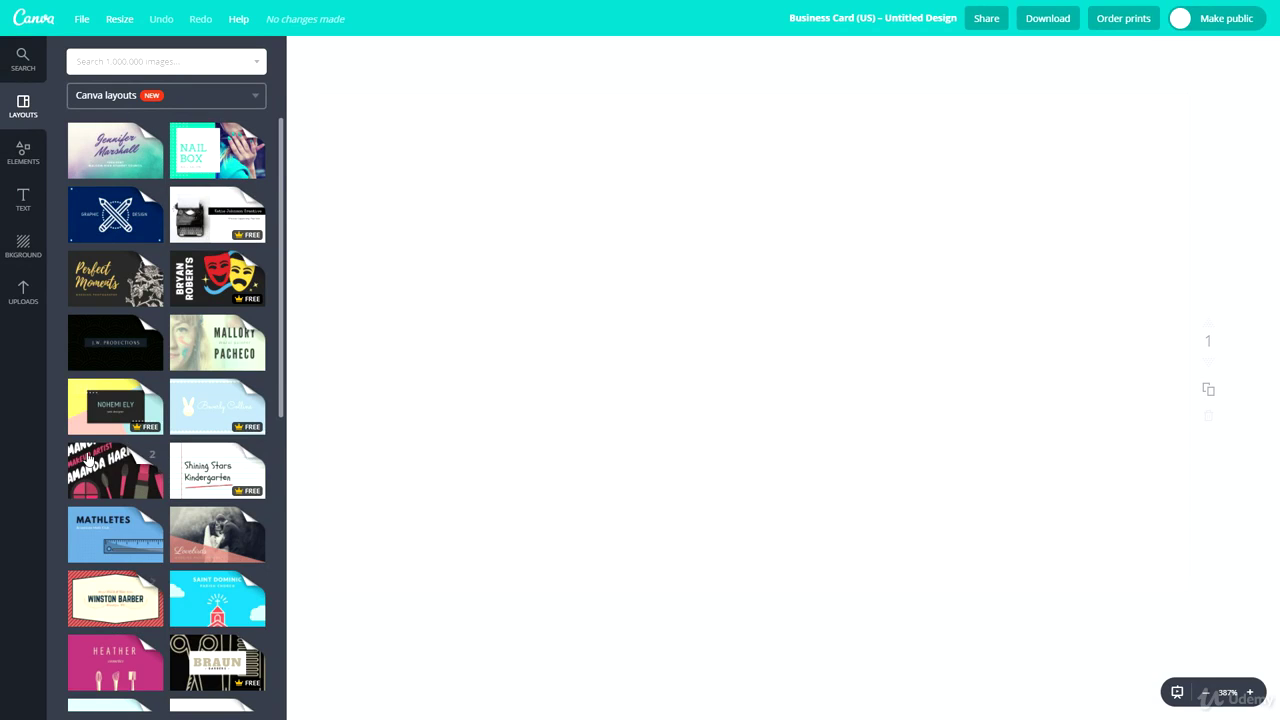
Retitle the Untitled Design as 'Business Card Design'
{"action": "scroll", "coordinate": [155, 568], "scroll_direction": "down", "scroll_amount": 3}
{"action": "scroll", "coordinate": [155, 568], "scroll_direction": "up", "scroll_amount": 3}
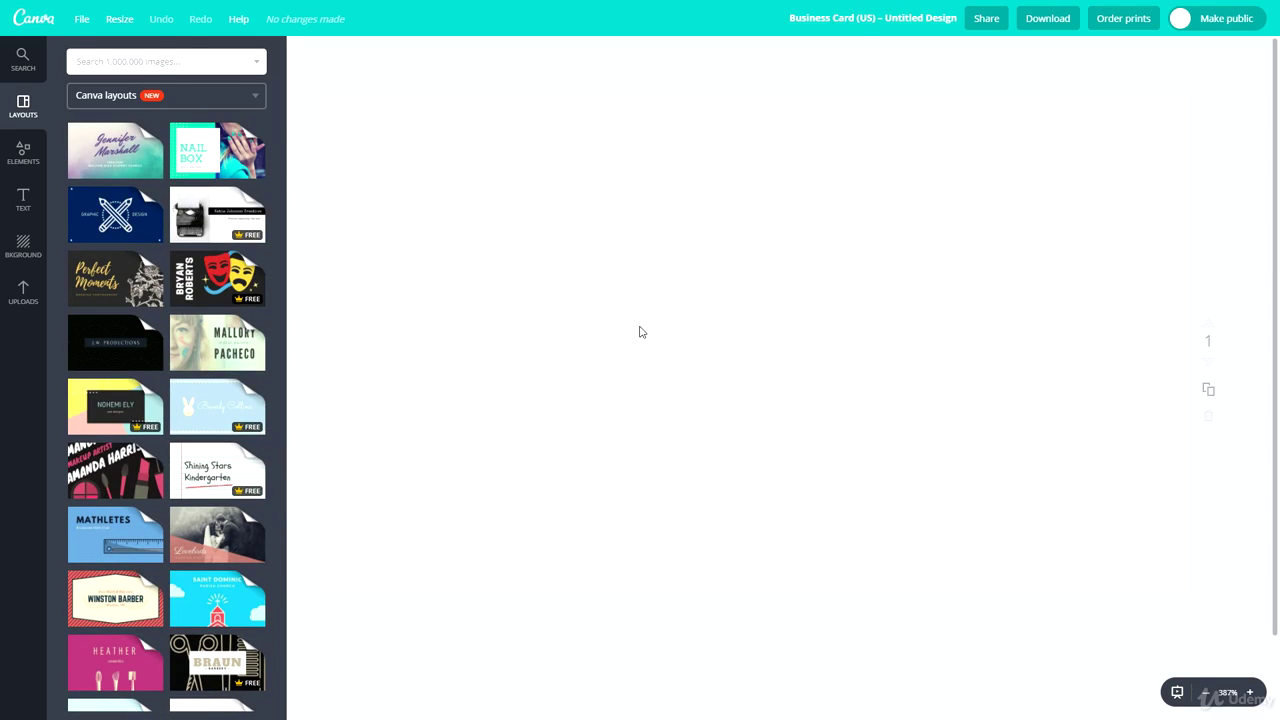
{"action": "left_click", "coordinate": [870, 19]}
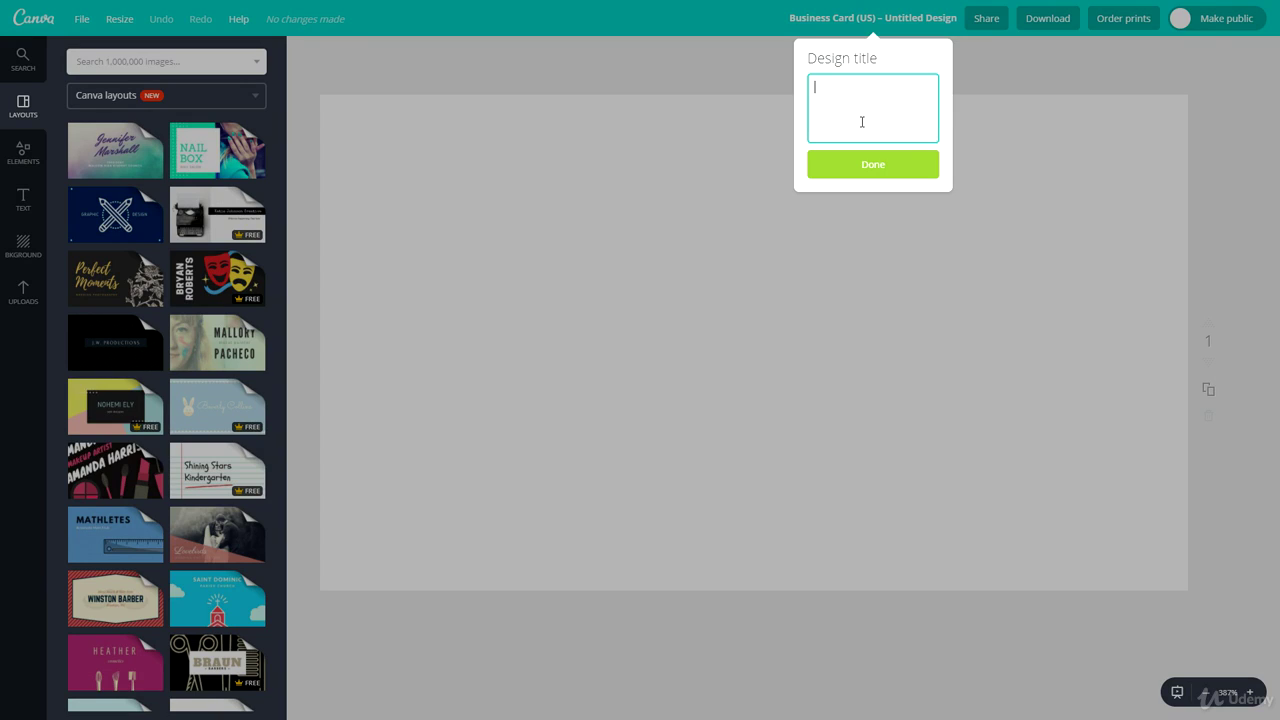
{"action": "type", "text": "Business Card Design"}
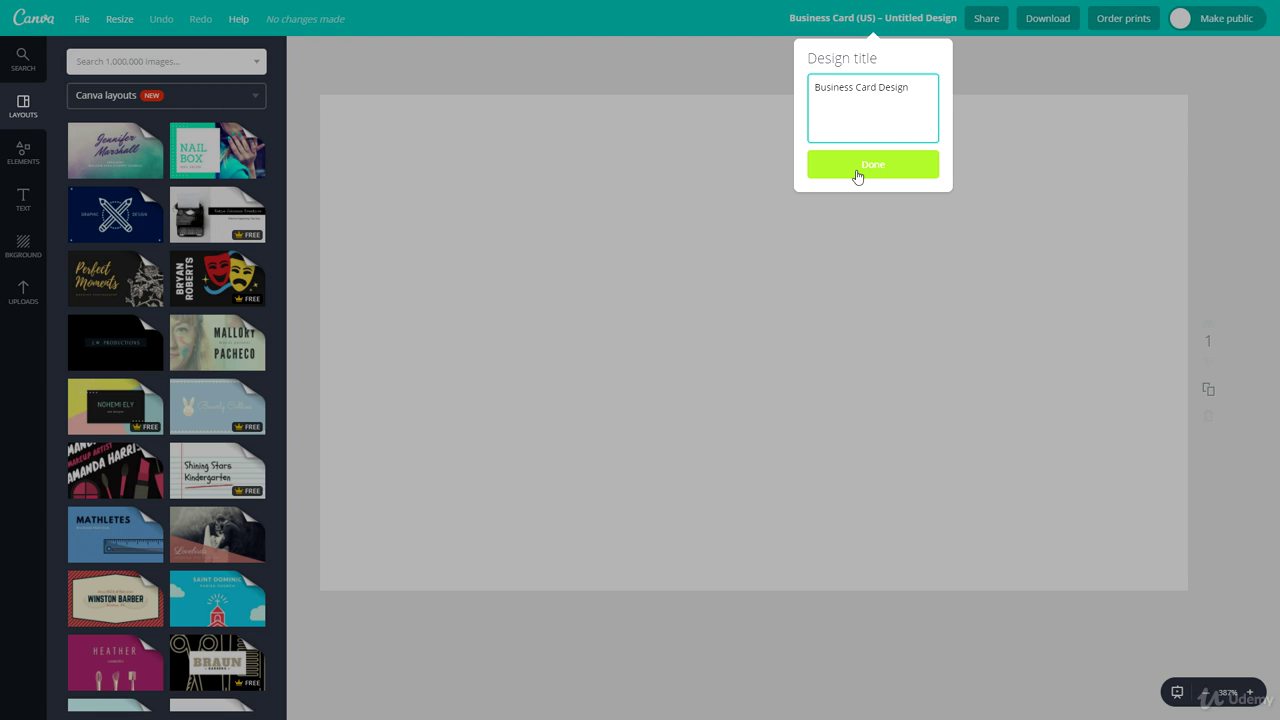
{"action": "left_click", "coordinate": [857, 172]}
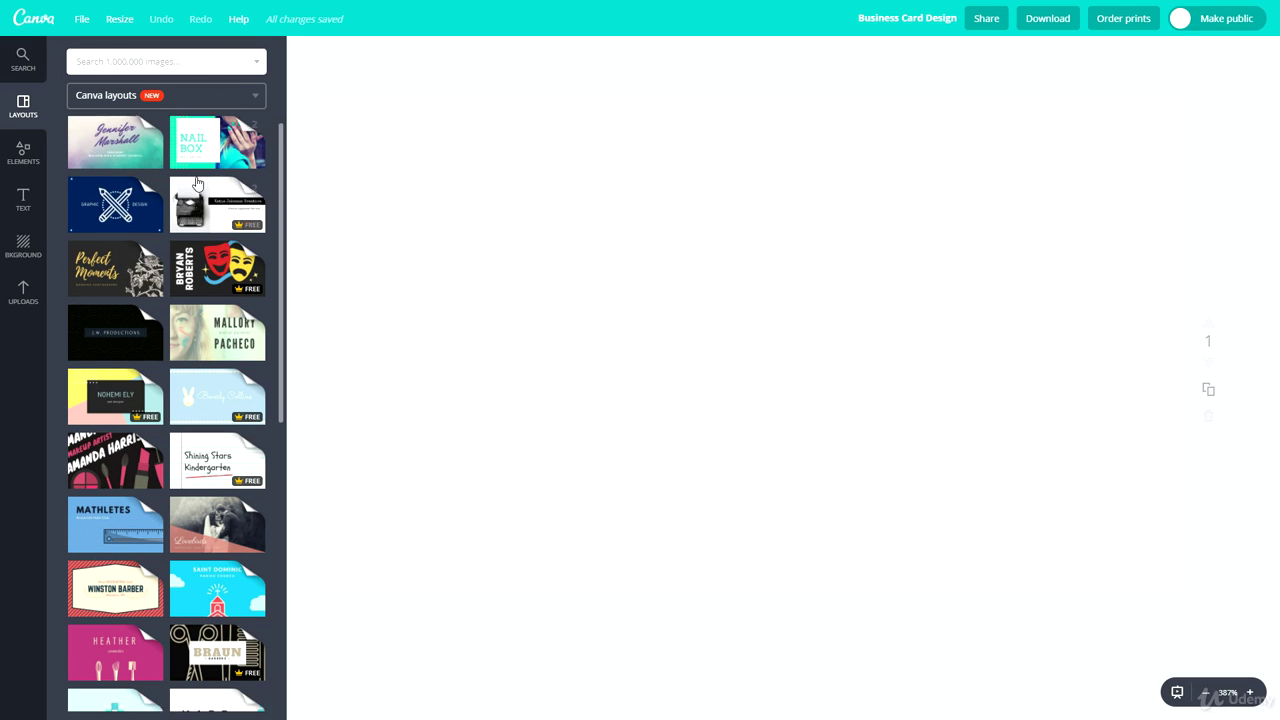
Apply the MJM Yellow Blue Auto Car Parts layout with the tyre background
{"action": "scroll", "coordinate": [173, 447], "scroll_direction": "down", "scroll_amount": 3}
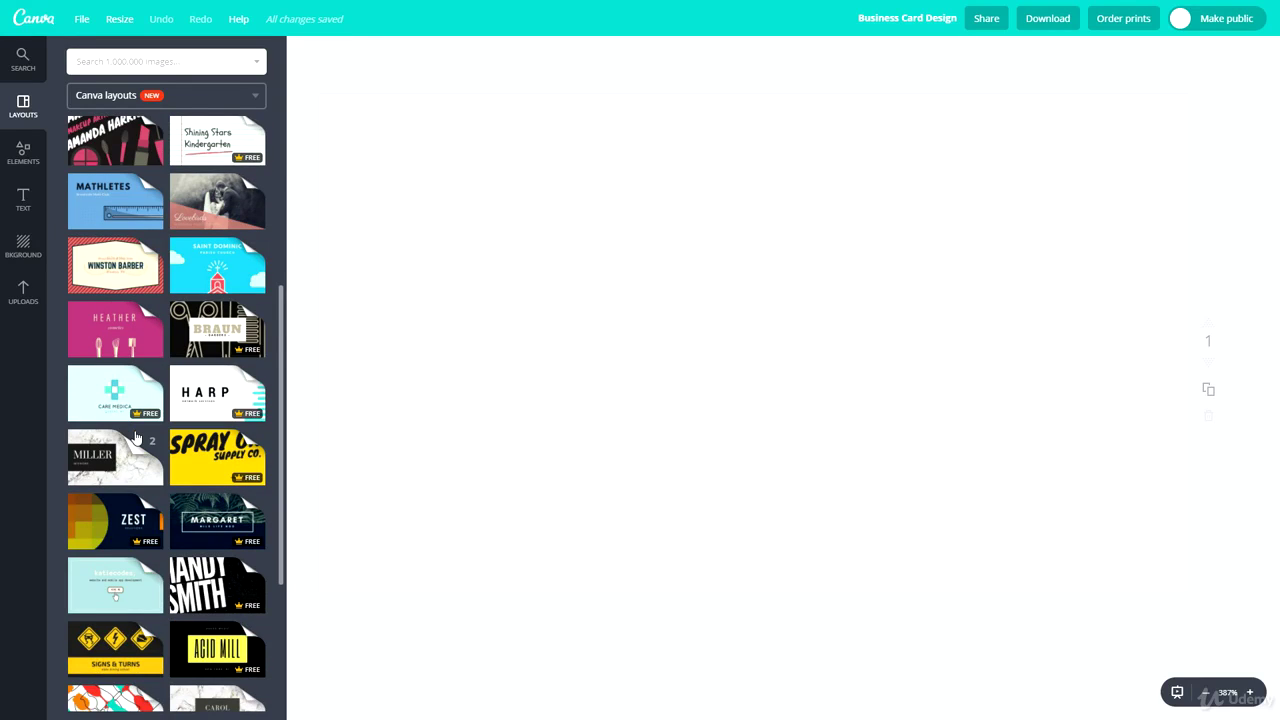
{"action": "scroll", "coordinate": [140, 450], "scroll_direction": "down", "scroll_amount": 2}
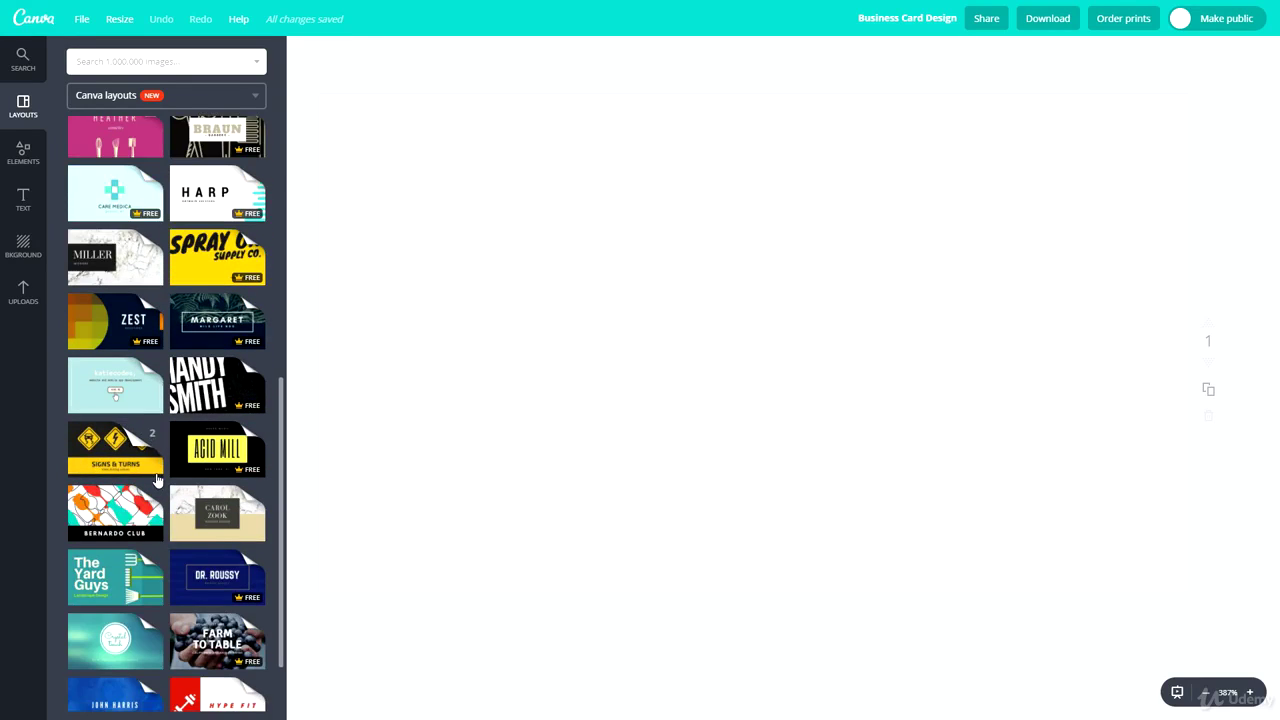
{"action": "scroll", "coordinate": [157, 497], "scroll_direction": "down", "scroll_amount": 1}
{"action": "scroll", "coordinate": [157, 497], "scroll_direction": "down", "scroll_amount": 6}
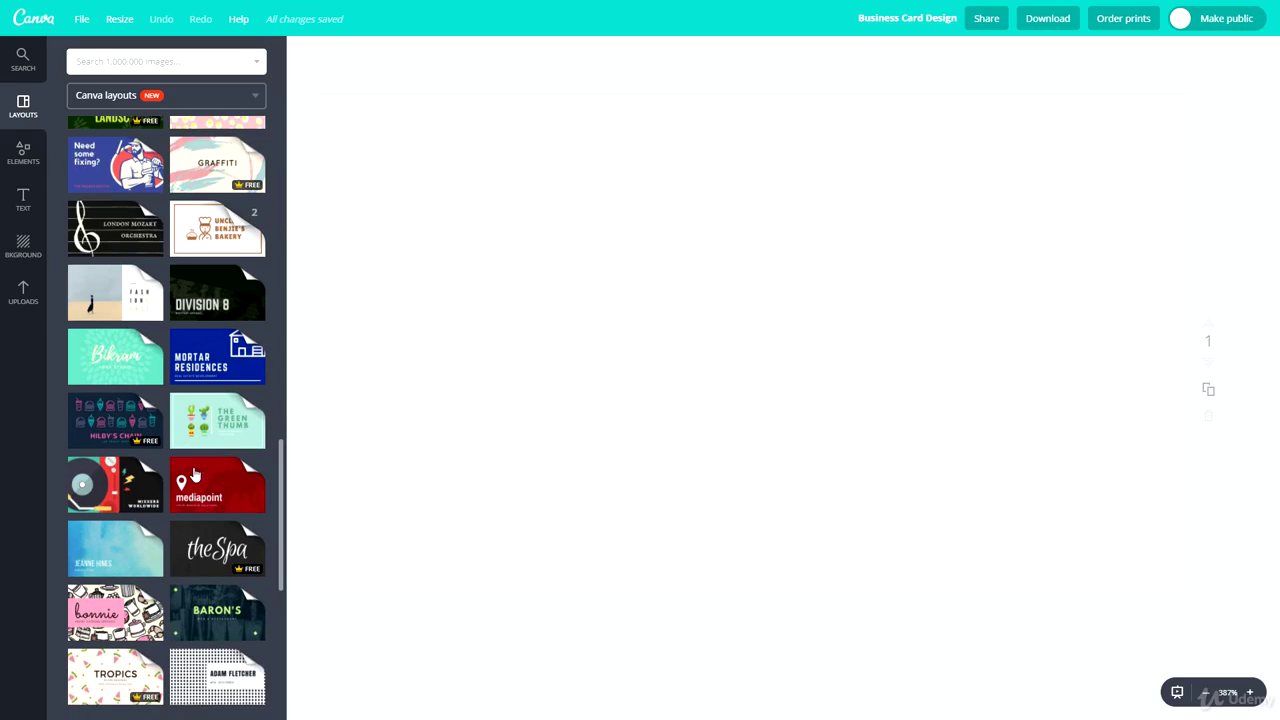
{"action": "scroll", "coordinate": [204, 479], "scroll_direction": "down", "scroll_amount": 1}
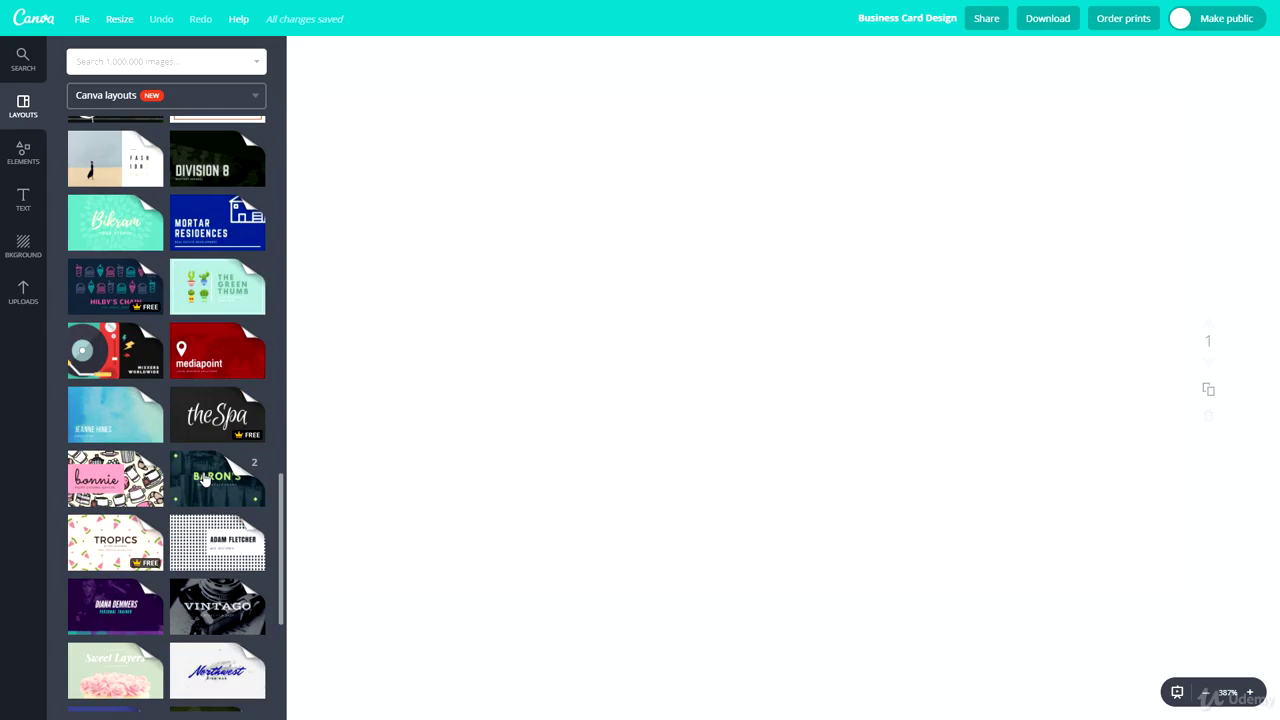
{"action": "scroll", "coordinate": [204, 479], "scroll_direction": "down", "scroll_amount": 3}
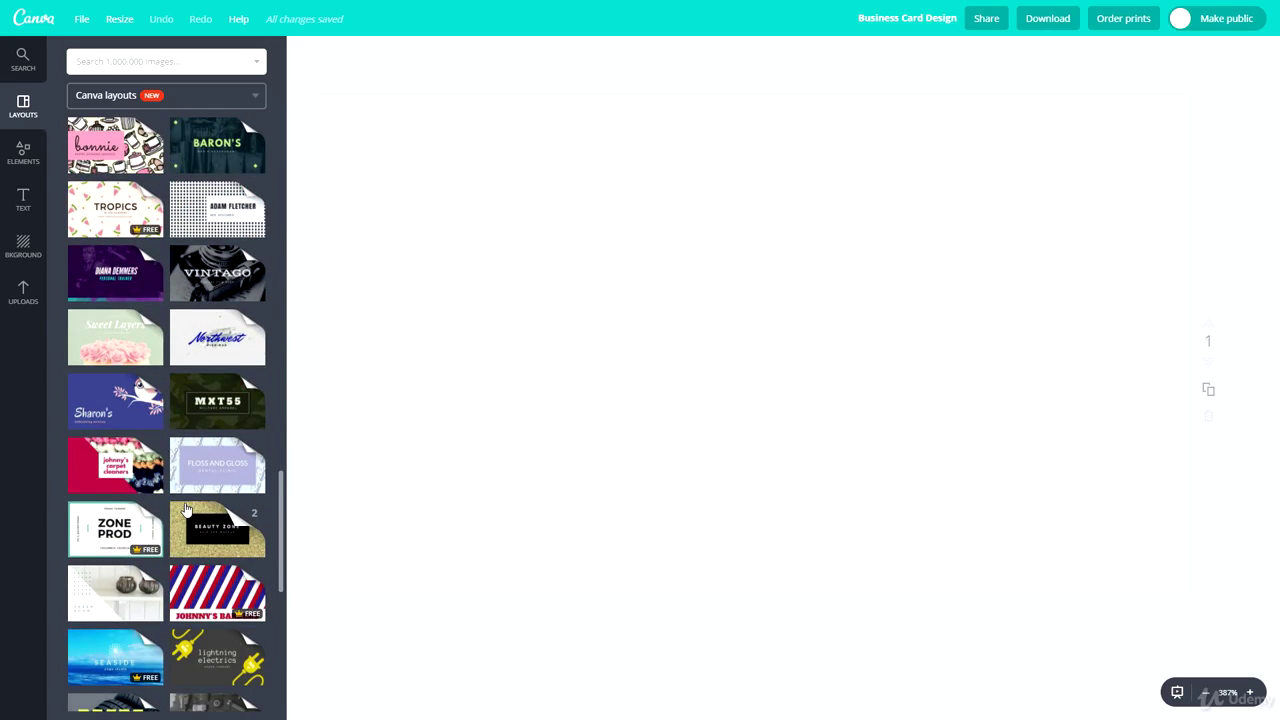
{"action": "scroll", "coordinate": [150, 510], "scroll_direction": "down", "scroll_amount": 2}
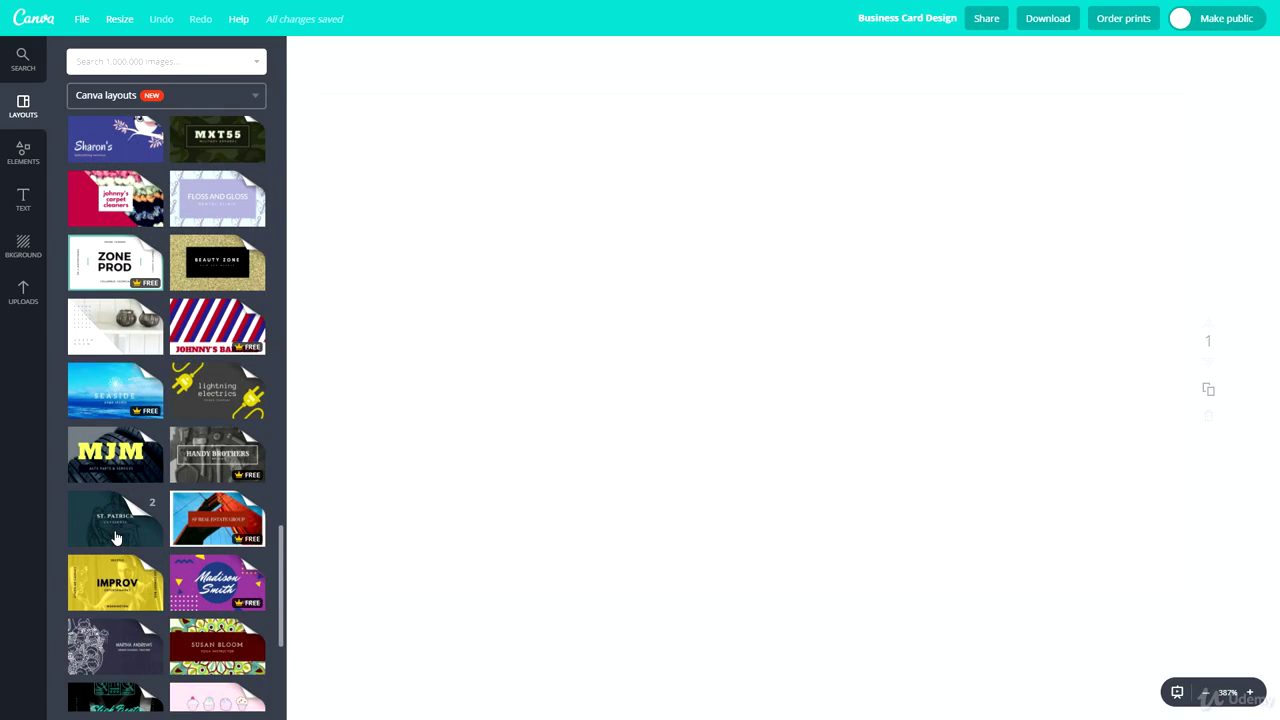
{"action": "scroll", "coordinate": [110, 495], "scroll_direction": "down", "scroll_amount": 2}
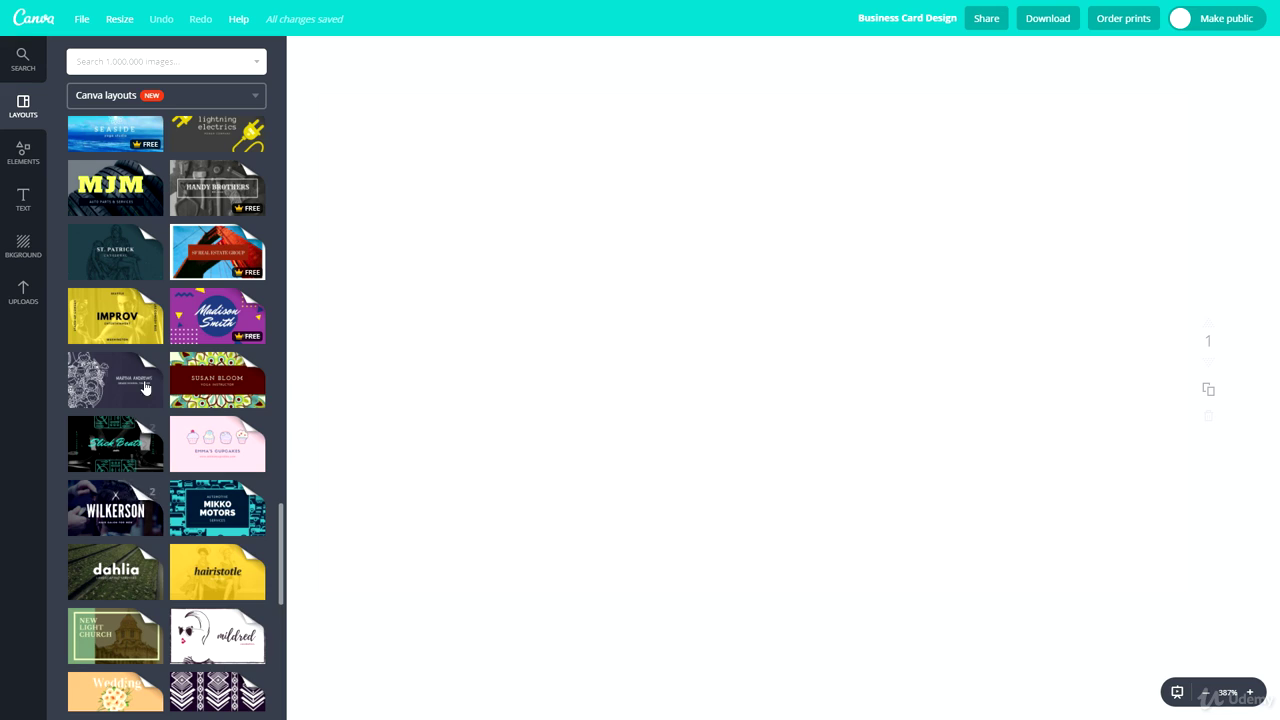
{"action": "left_click", "coordinate": [110, 190]}
{"action": "left_click", "coordinate": [113, 340]}
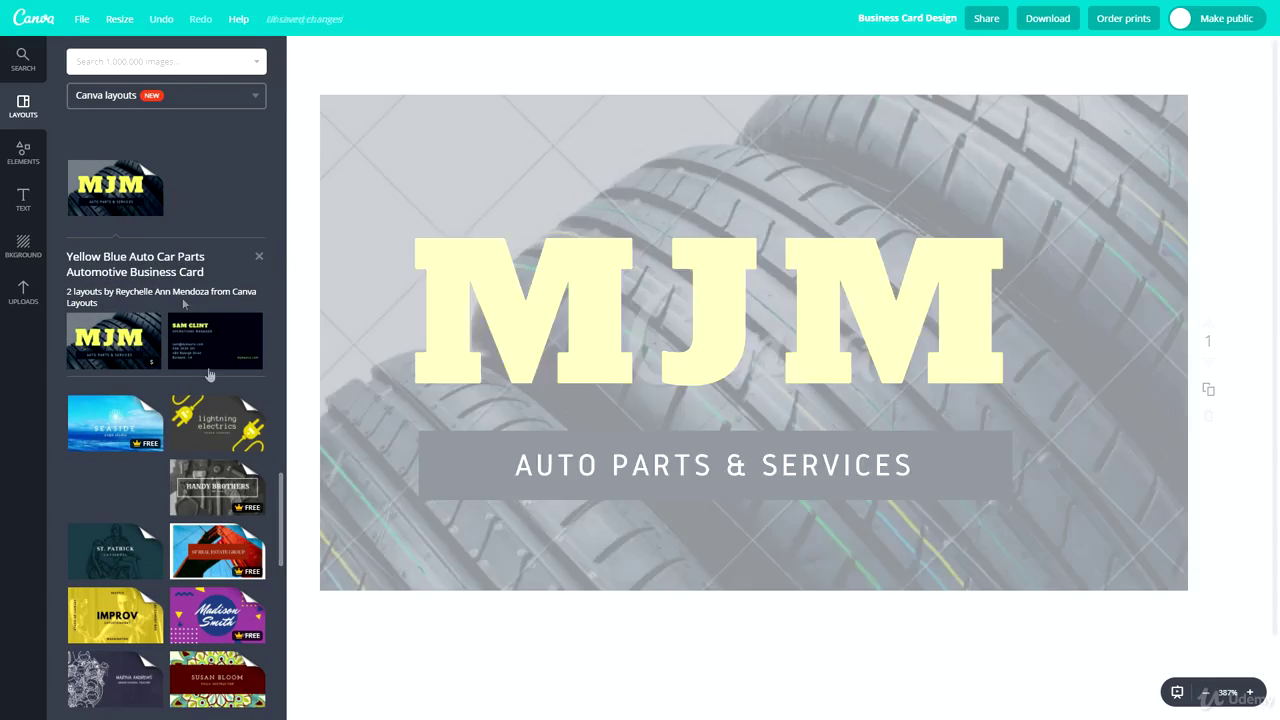
{"action": "scroll", "coordinate": [700, 633], "scroll_direction": "down", "scroll_amount": 1}
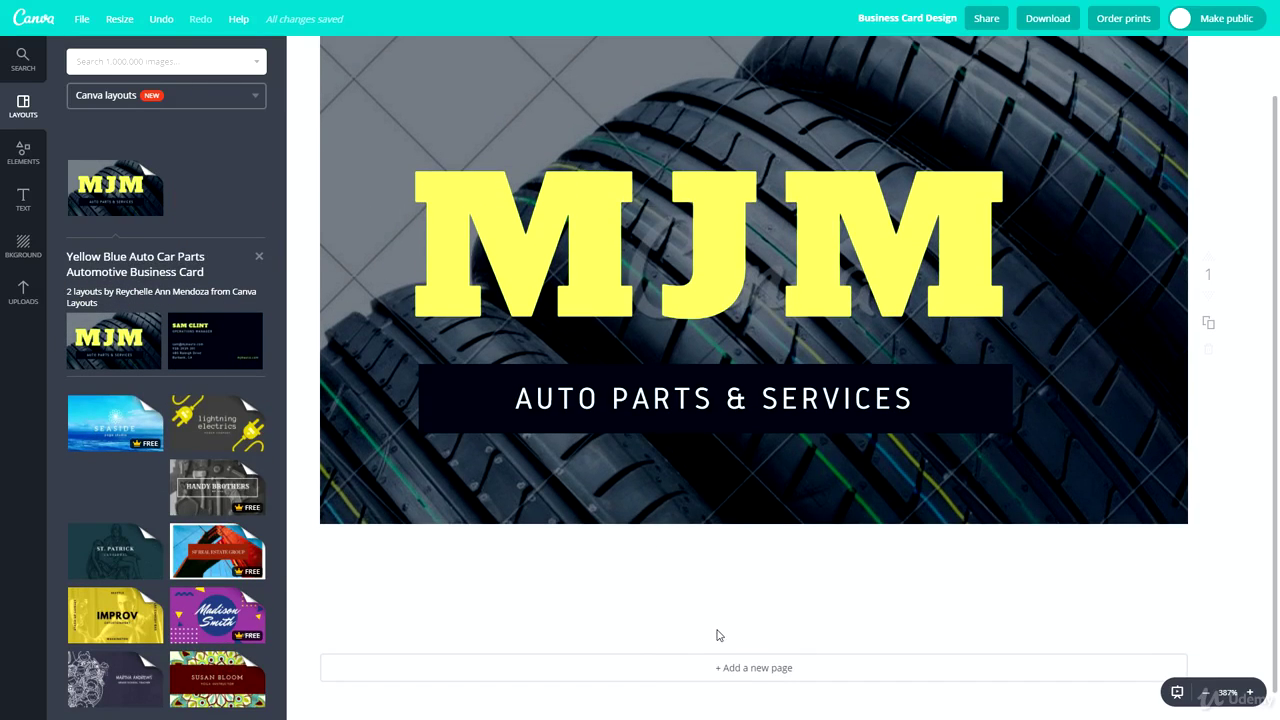
{"action": "left_click", "coordinate": [772, 668]}
{"action": "left_click", "coordinate": [214, 338]}
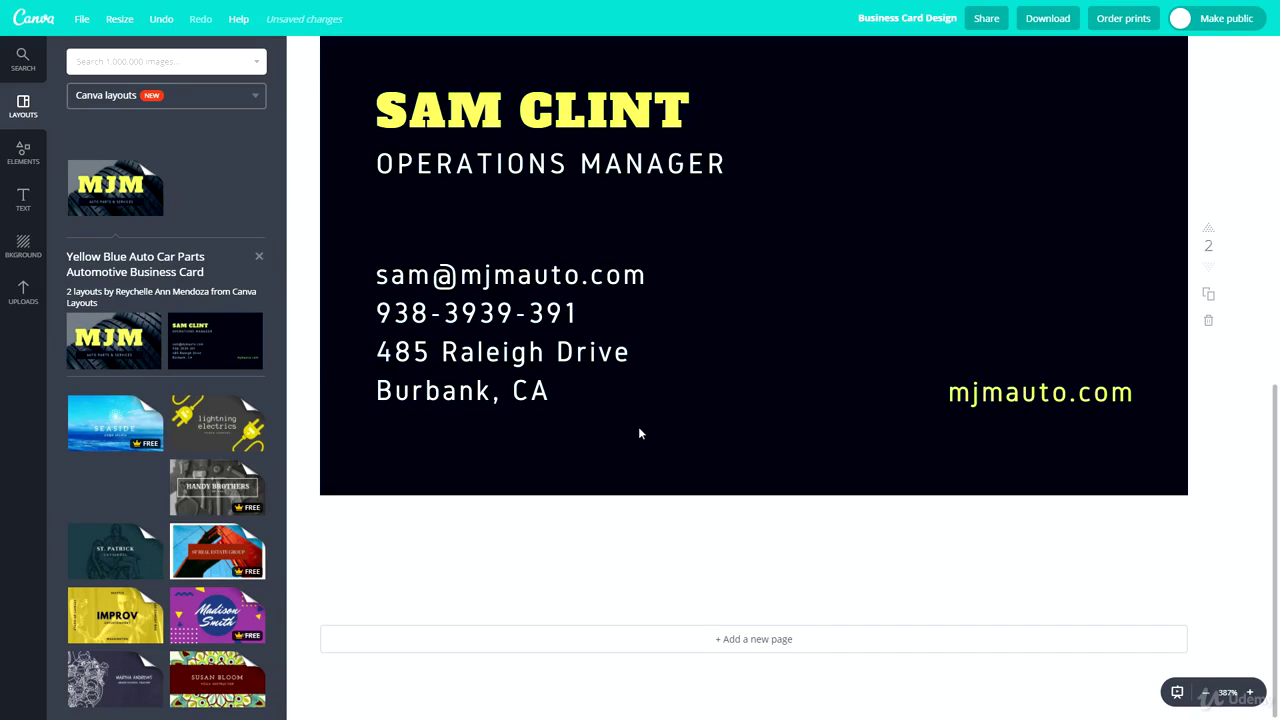
{"action": "scroll", "coordinate": [640, 433], "scroll_direction": "up", "scroll_amount": 3}
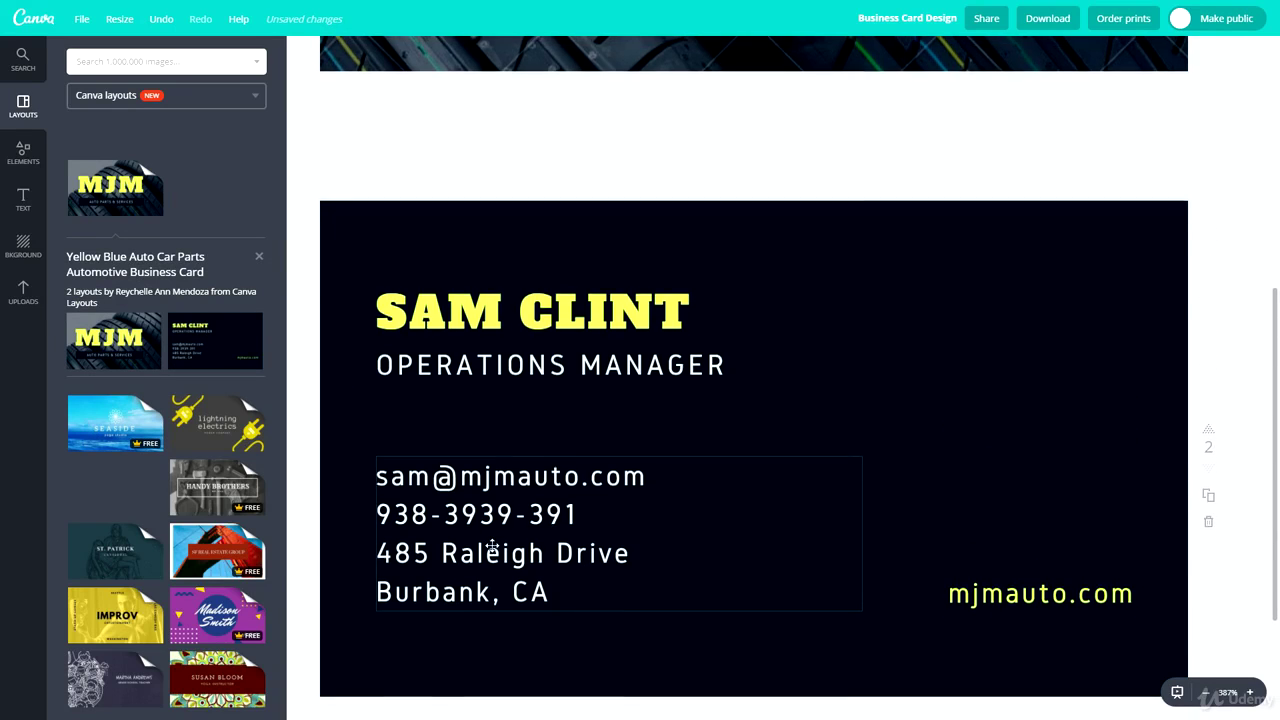
{"action": "scroll", "coordinate": [508, 456], "scroll_direction": "up", "scroll_amount": 8}
{"action": "scroll", "coordinate": [610, 305], "scroll_direction": "down", "scroll_amount": 8}
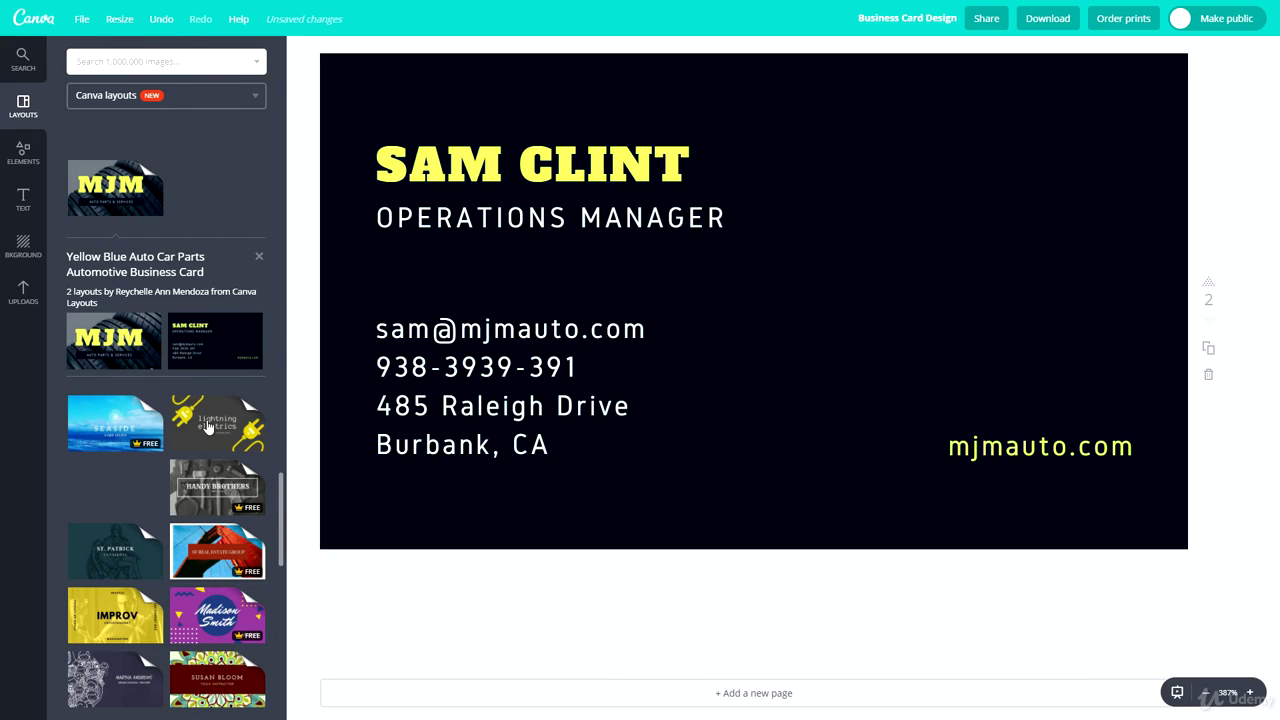
{"action": "scroll", "coordinate": [186, 461], "scroll_direction": "down", "scroll_amount": 2}
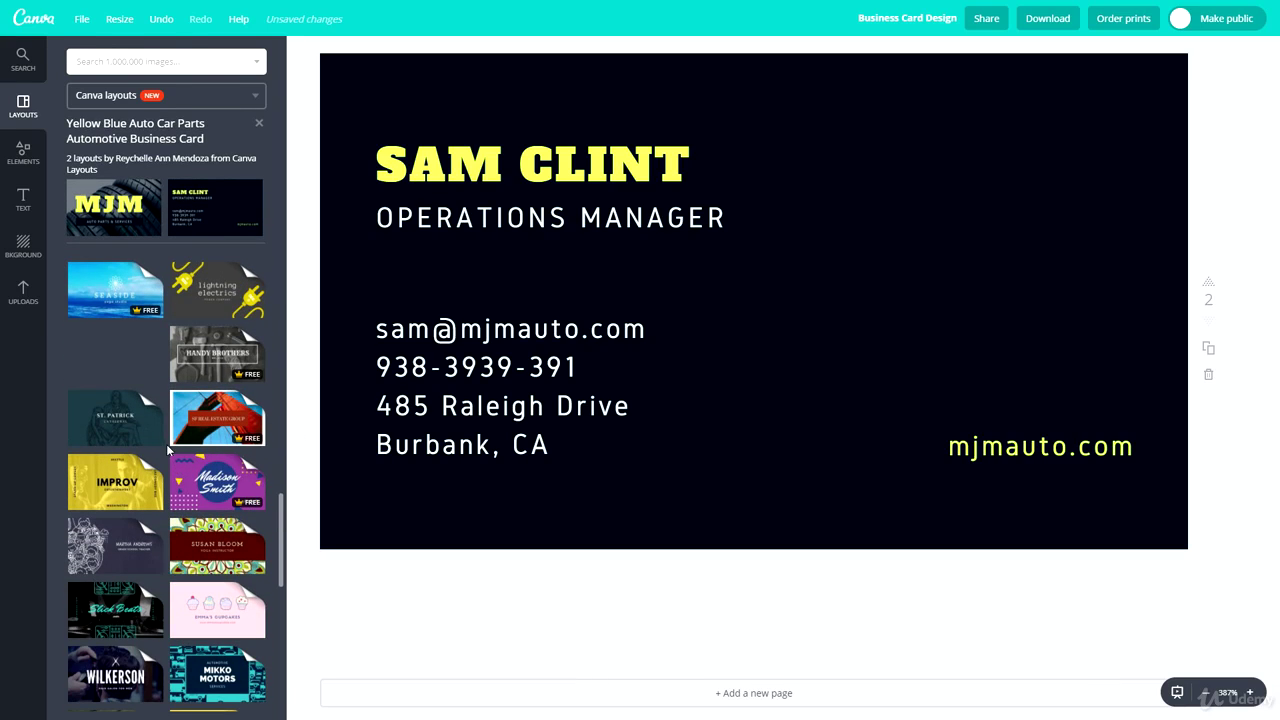
{"action": "scroll", "coordinate": [160, 440], "scroll_direction": "down", "scroll_amount": 1}
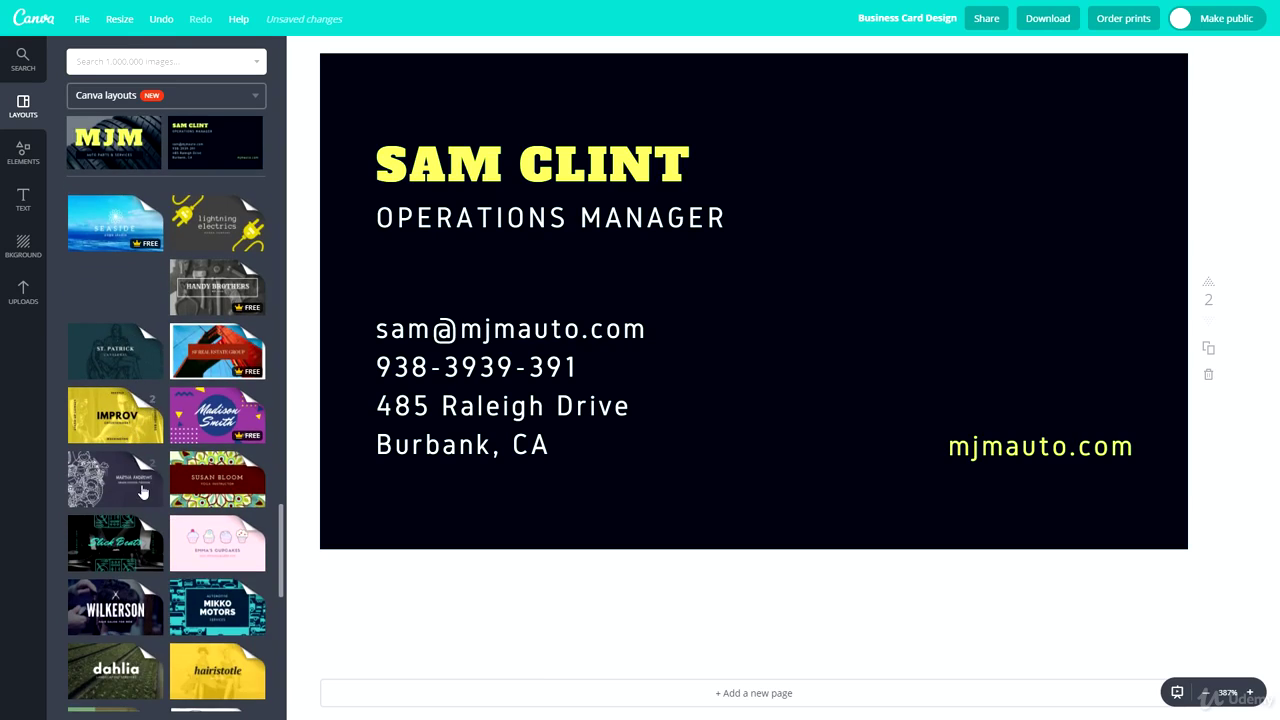
{"action": "scroll", "coordinate": [130, 540], "scroll_direction": "down", "scroll_amount": 2}
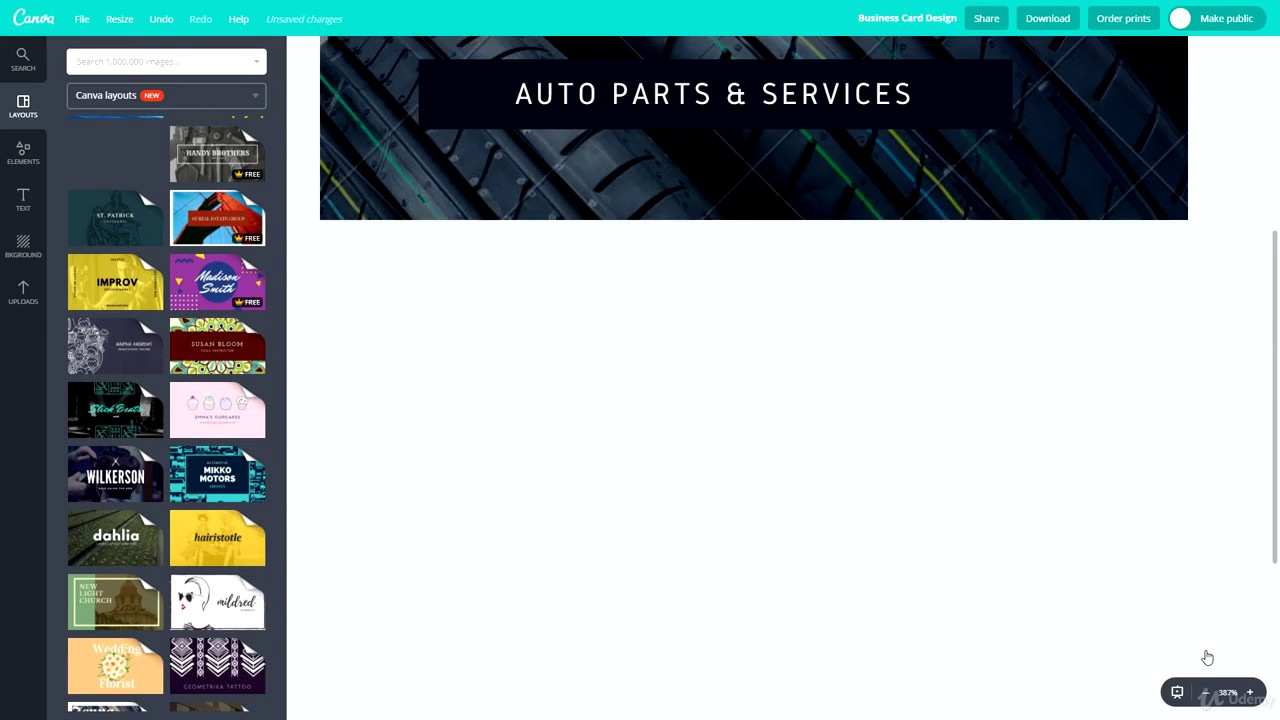
{"action": "scroll", "coordinate": [1207, 352], "scroll_direction": "up", "scroll_amount": 3}
{"action": "scroll", "coordinate": [586, 414], "scroll_direction": "down", "scroll_amount": 2}
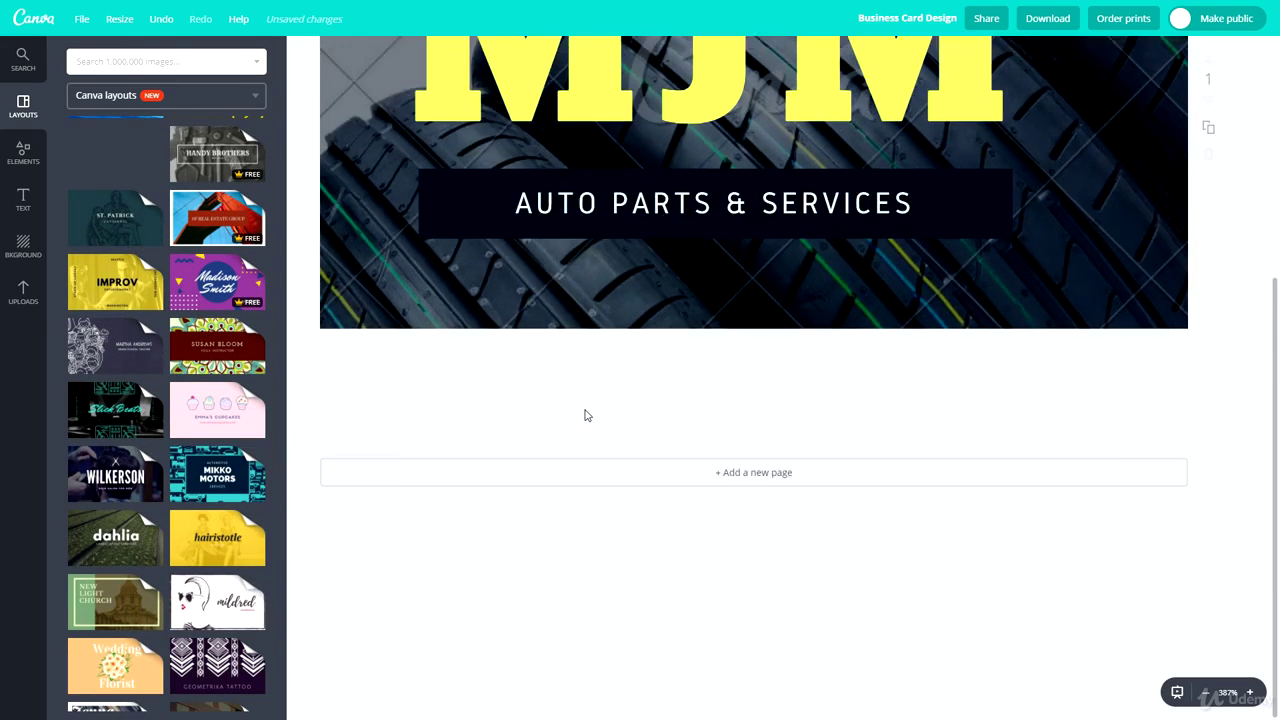
{"action": "scroll", "coordinate": [514, 428], "scroll_direction": "up", "scroll_amount": 3}
{"action": "scroll", "coordinate": [150, 432], "scroll_direction": "down", "scroll_amount": 4}
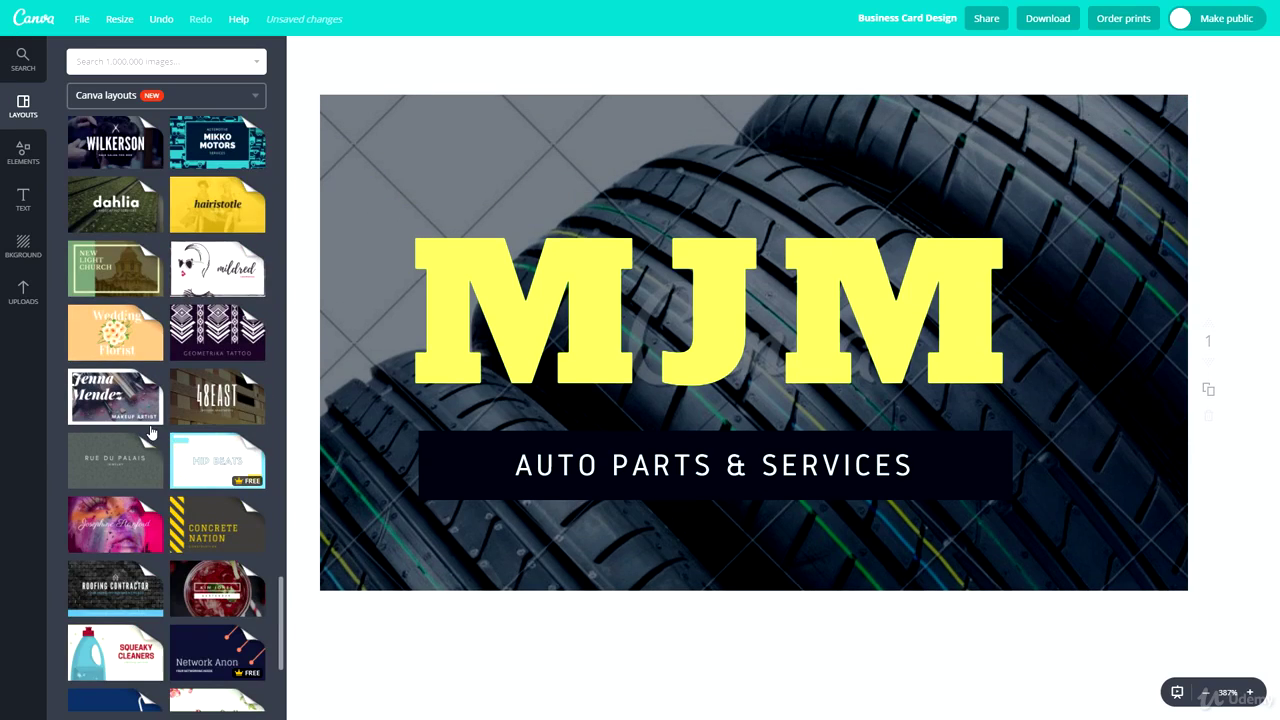
{"action": "scroll", "coordinate": [150, 432], "scroll_direction": "down", "scroll_amount": 3}
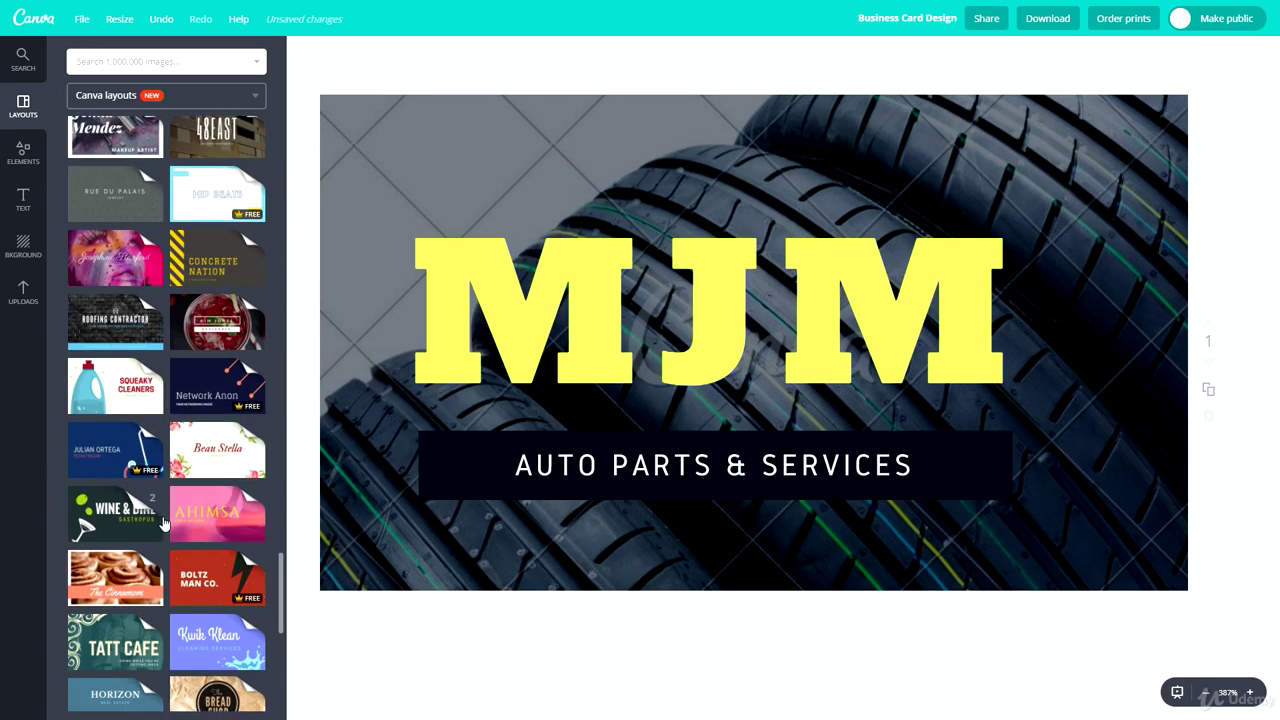
{"action": "scroll", "coordinate": [152, 534], "scroll_direction": "down", "scroll_amount": 2}
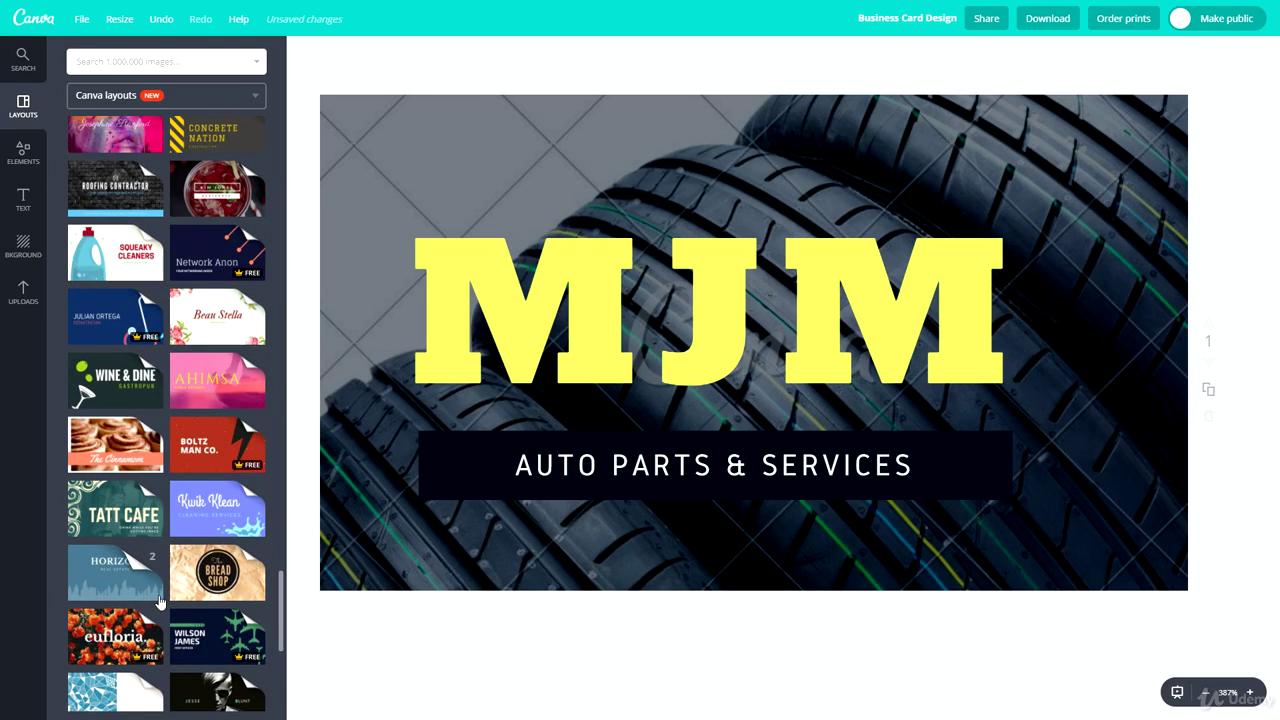
Apply the Wine & Dine layout and delete its two olives and martini glass
{"action": "left_click", "coordinate": [100, 388]}
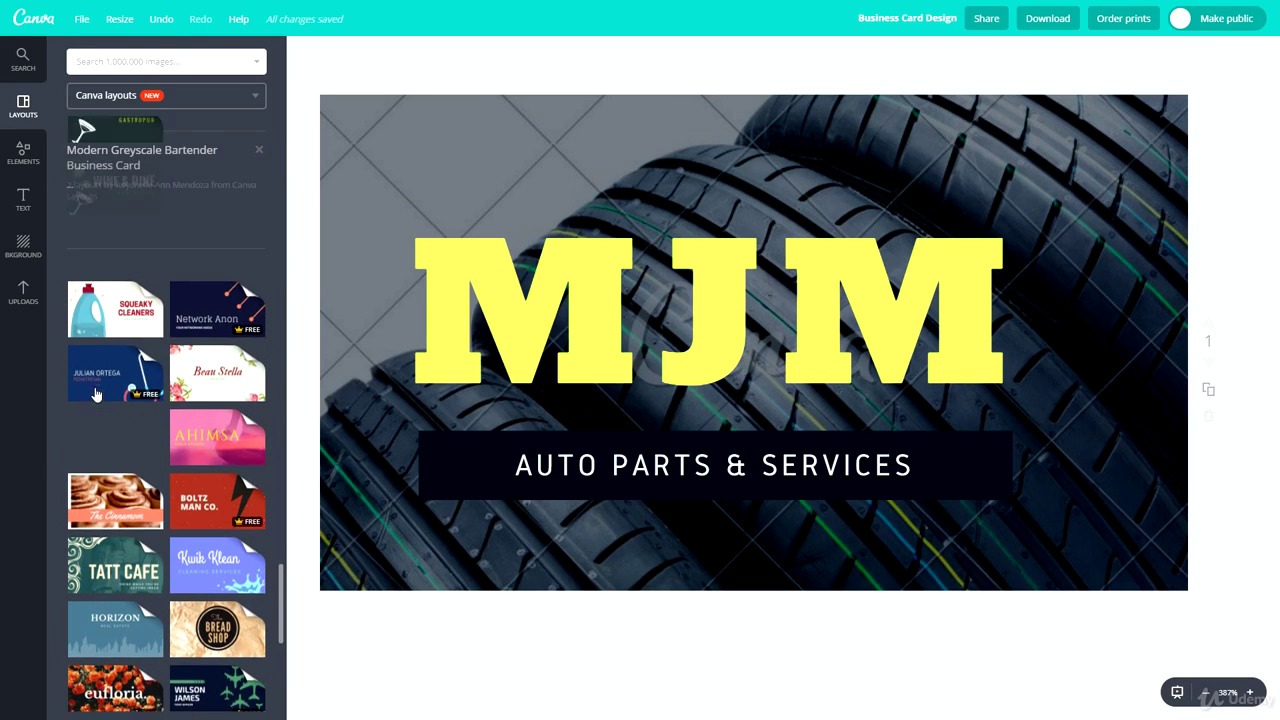
{"action": "left_click", "coordinate": [100, 310]}
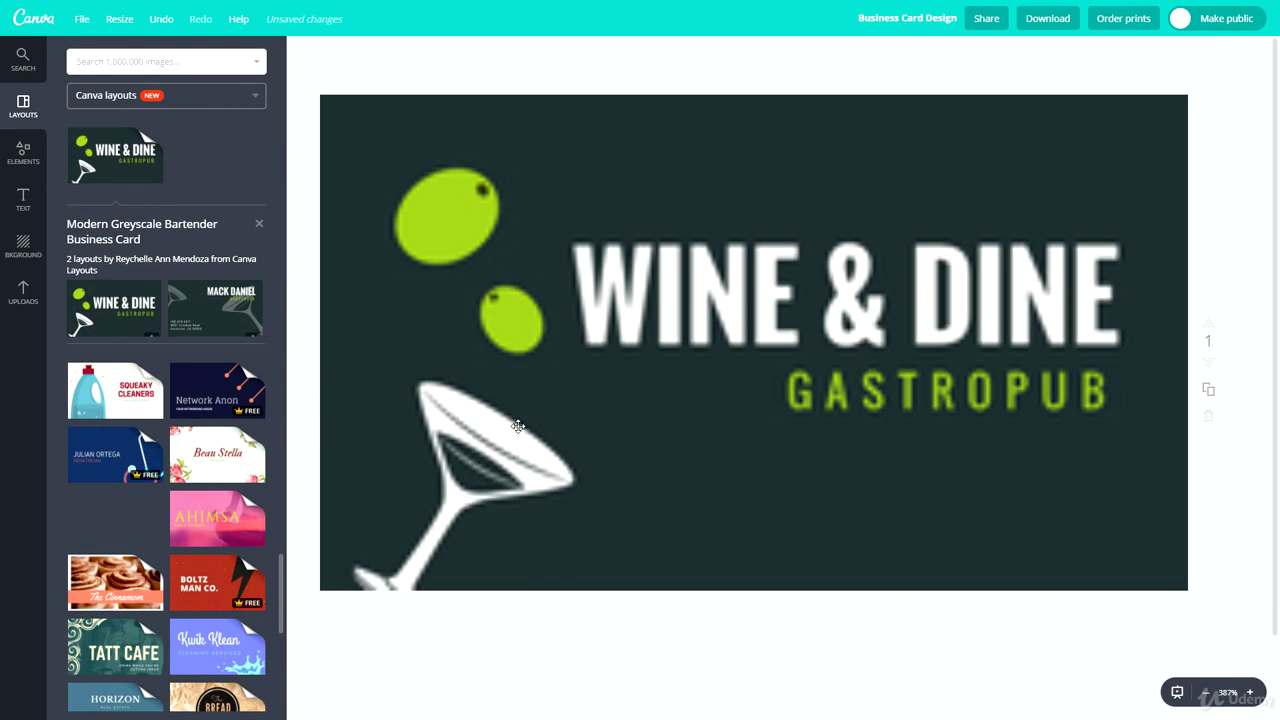
{"action": "left_click", "coordinate": [465, 275]}
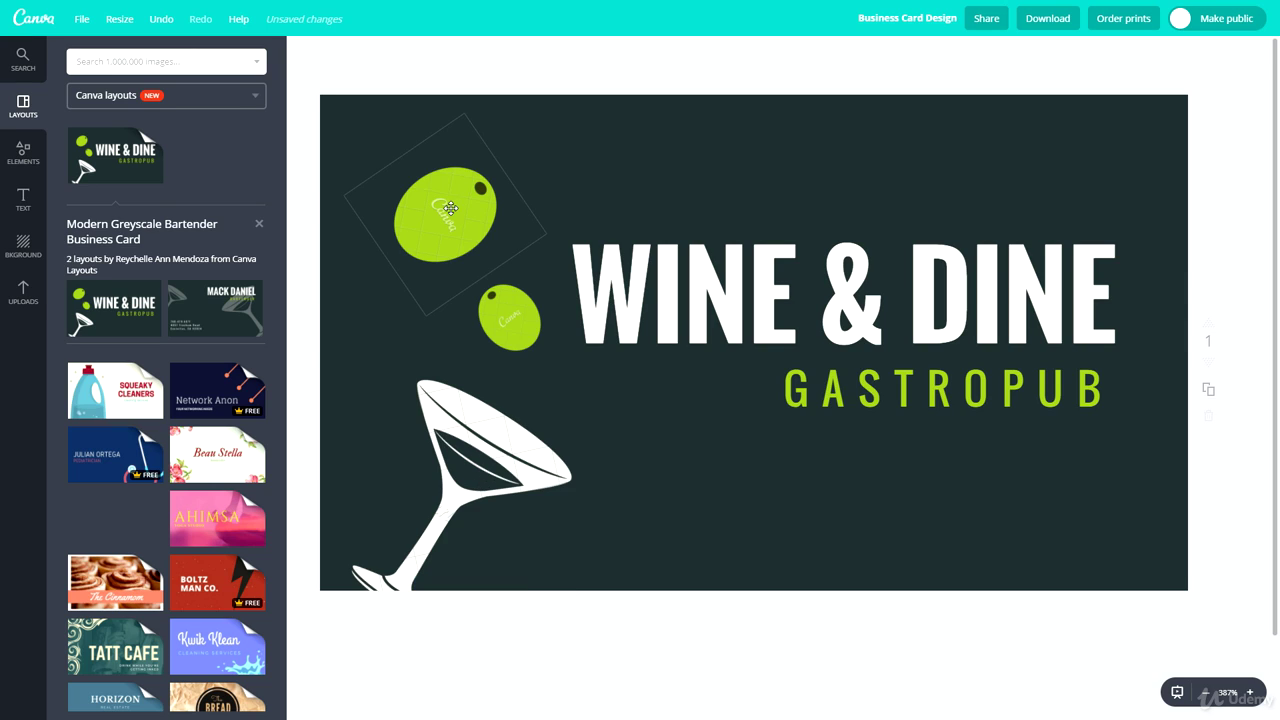
{"action": "key", "text": "Delete"}
{"action": "left_click", "coordinate": [490, 320]}
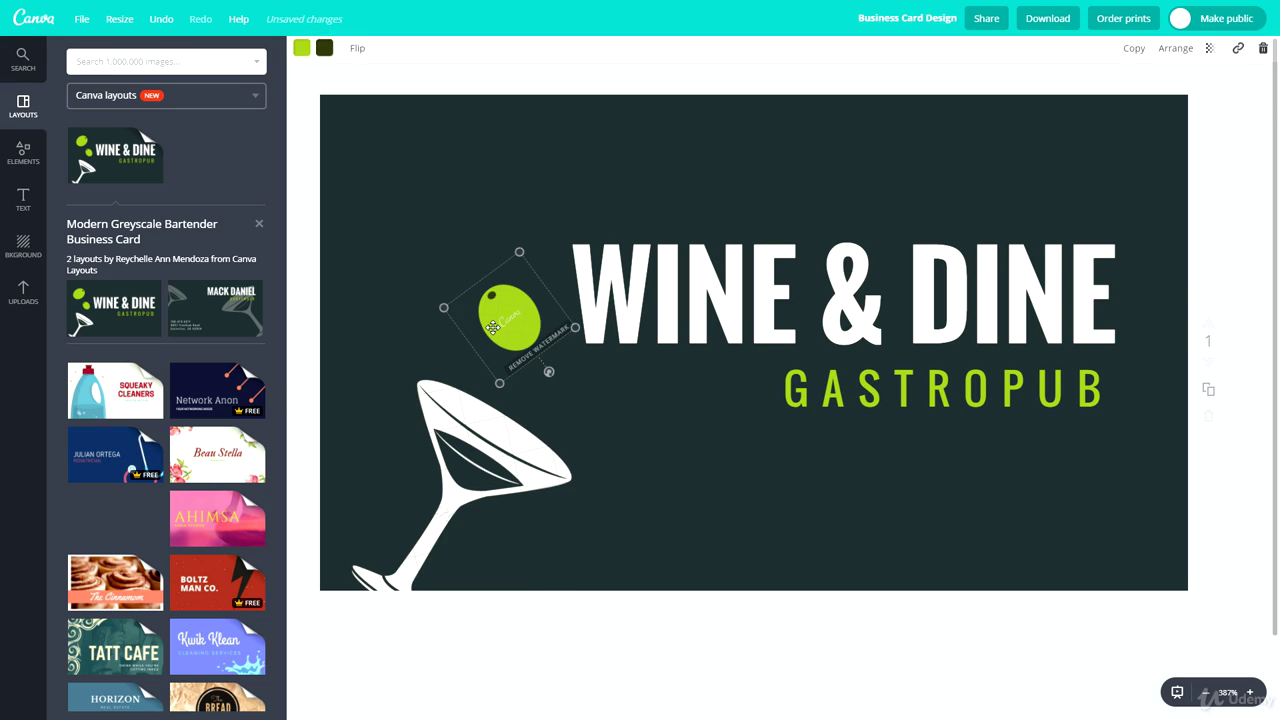
{"action": "key", "text": "Delete"}
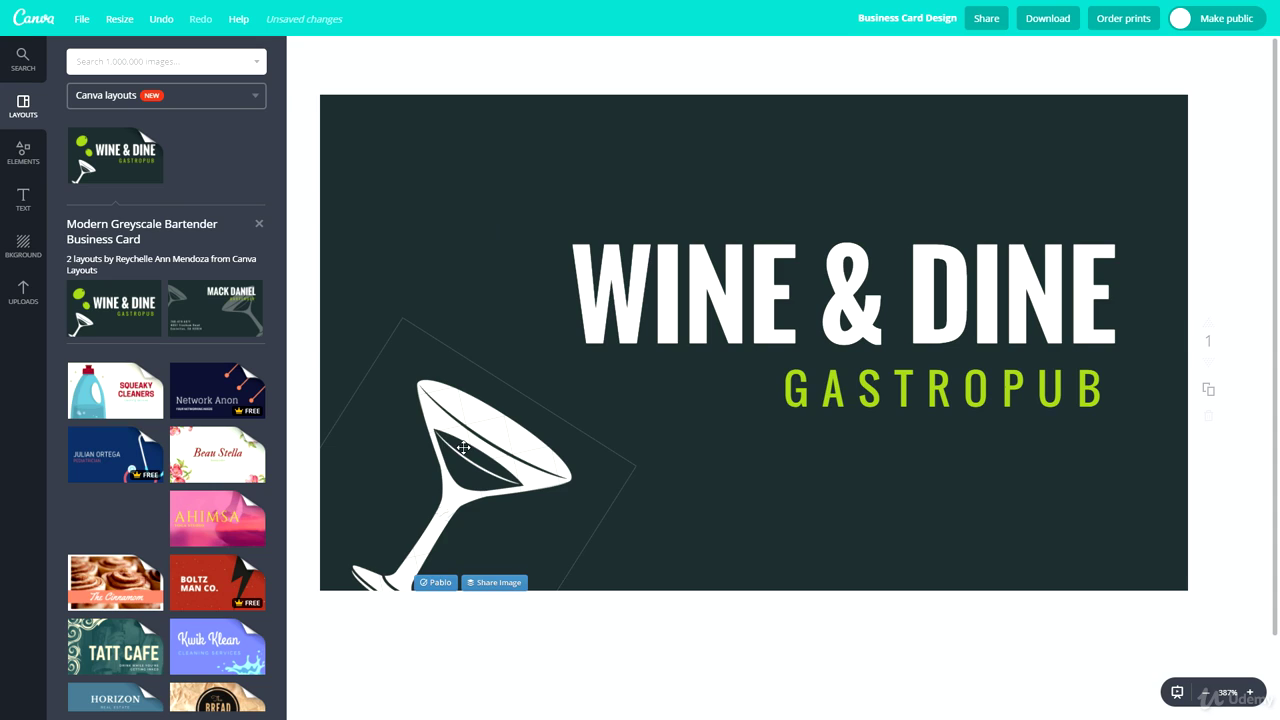
{"action": "left_click", "coordinate": [463, 448]}
{"action": "key", "text": "Delete"}
Add page 2 with the bartender back layout and delete both martini glasses
{"action": "left_click", "coordinate": [198, 300]}
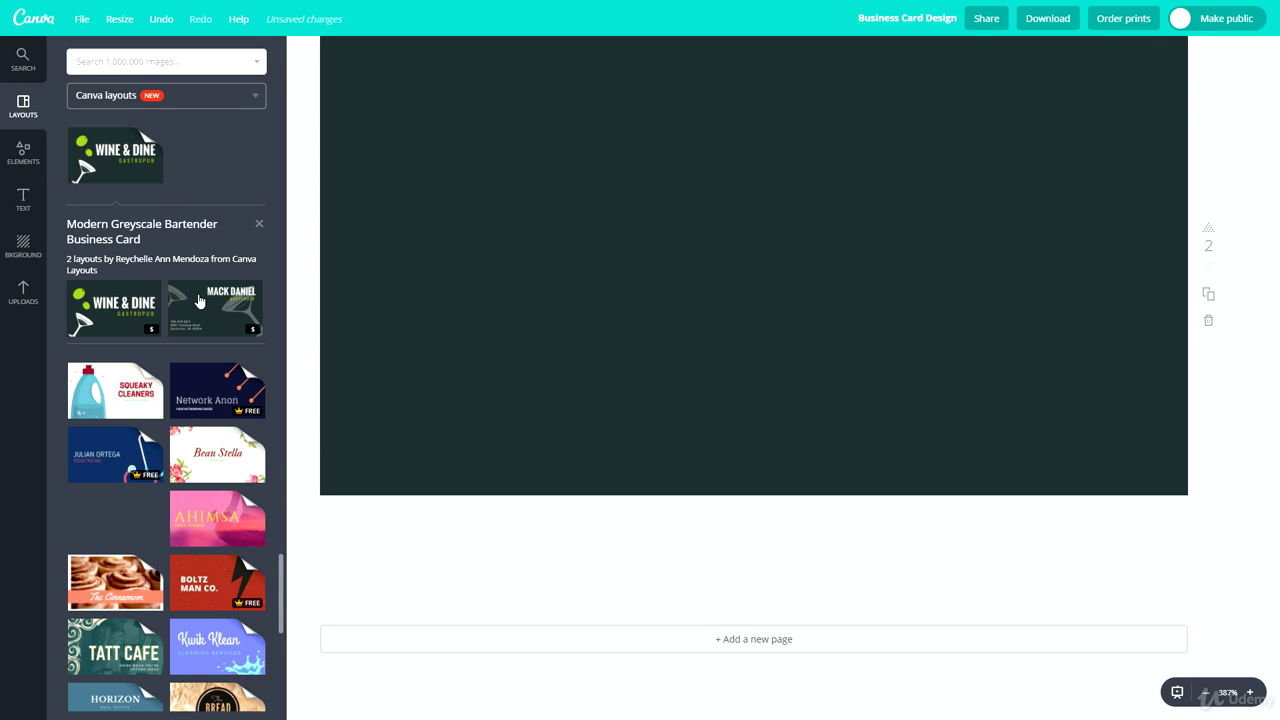
{"action": "scroll", "coordinate": [686, 480], "scroll_direction": "up", "scroll_amount": 3}
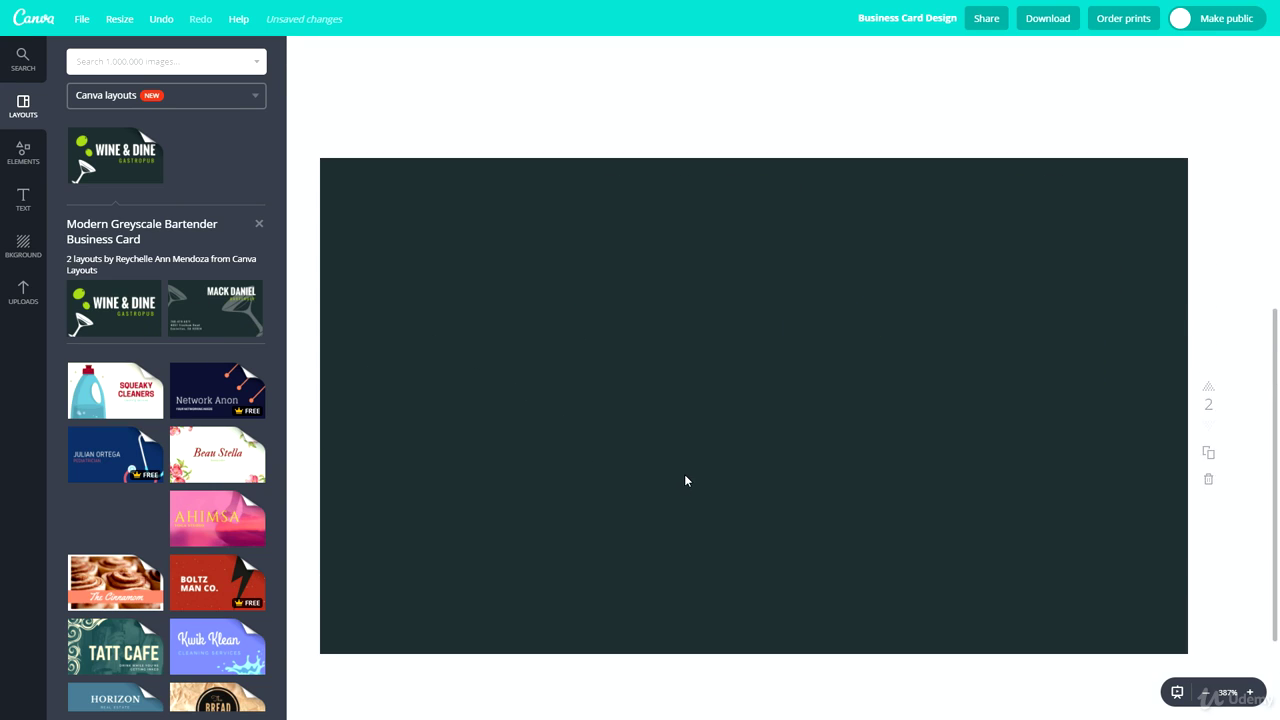
{"action": "scroll", "coordinate": [574, 349], "scroll_direction": "down", "scroll_amount": 3}
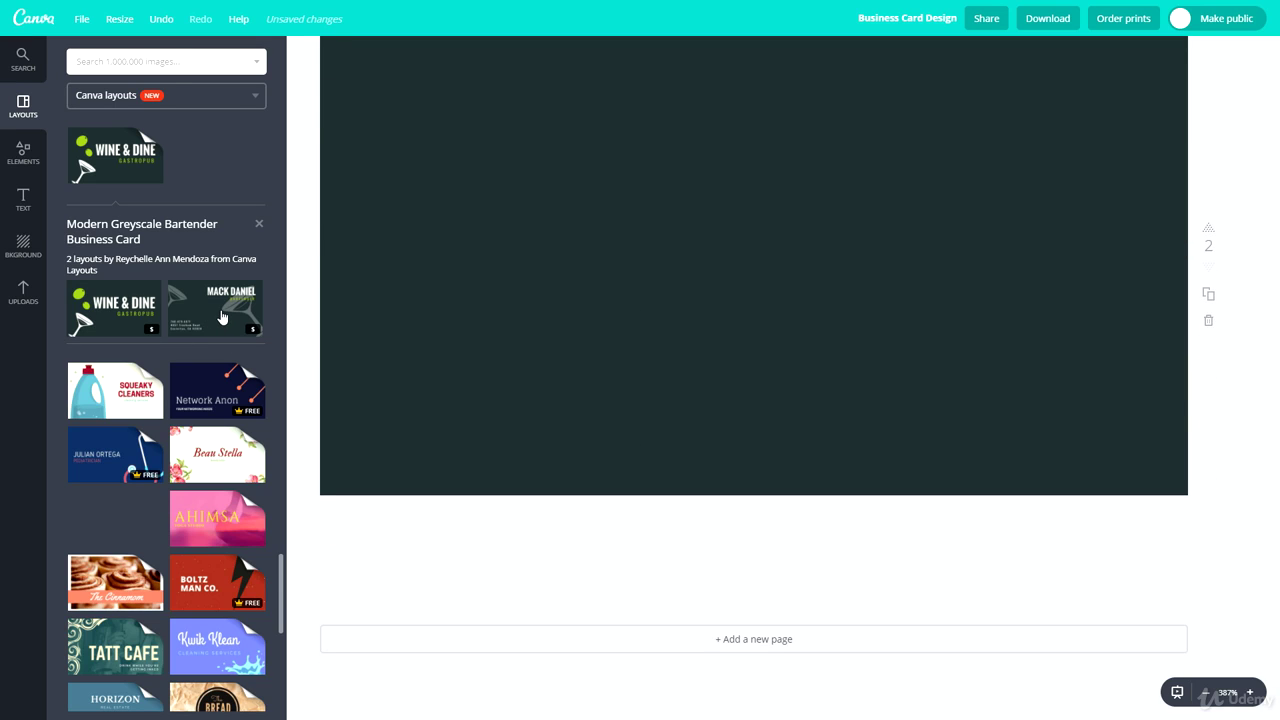
{"action": "left_click", "coordinate": [220, 317]}
{"action": "scroll", "coordinate": [380, 300], "scroll_direction": "up", "scroll_amount": 2}
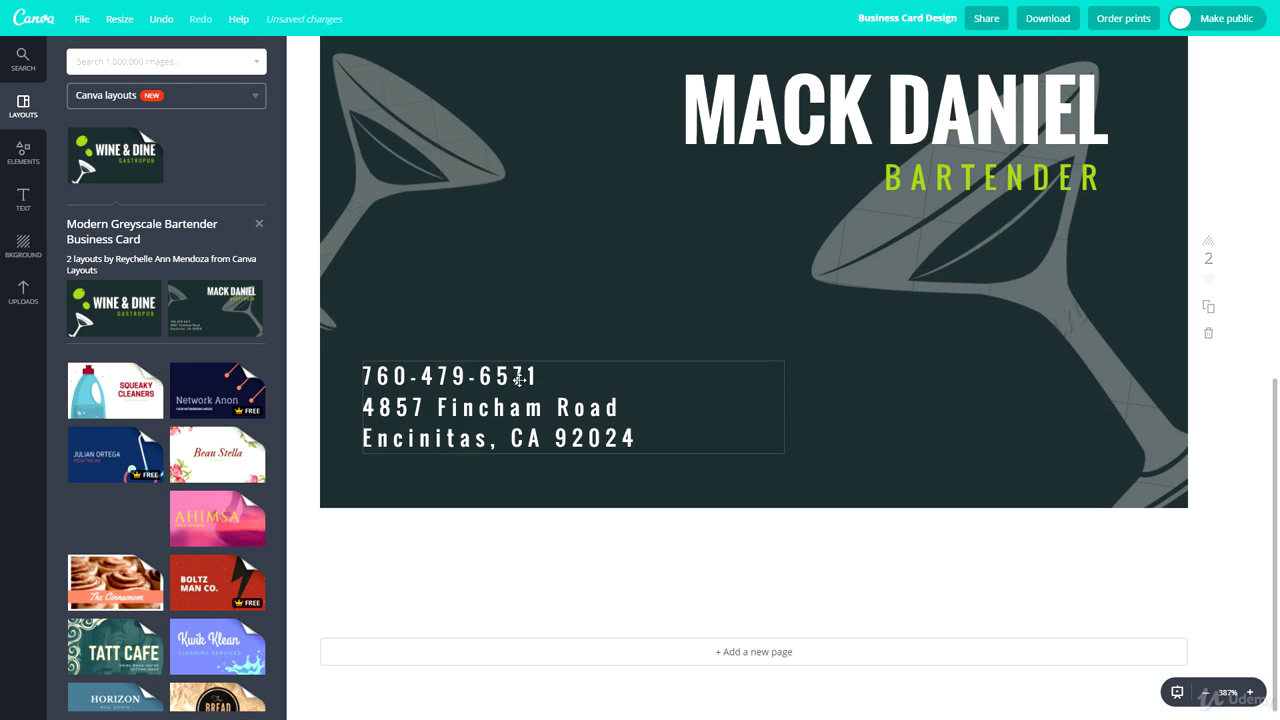
{"action": "left_click", "coordinate": [376, 266]}
{"action": "key", "text": "Delete"}
{"action": "left_click", "coordinate": [894, 380]}
{"action": "key", "text": "Delete"}
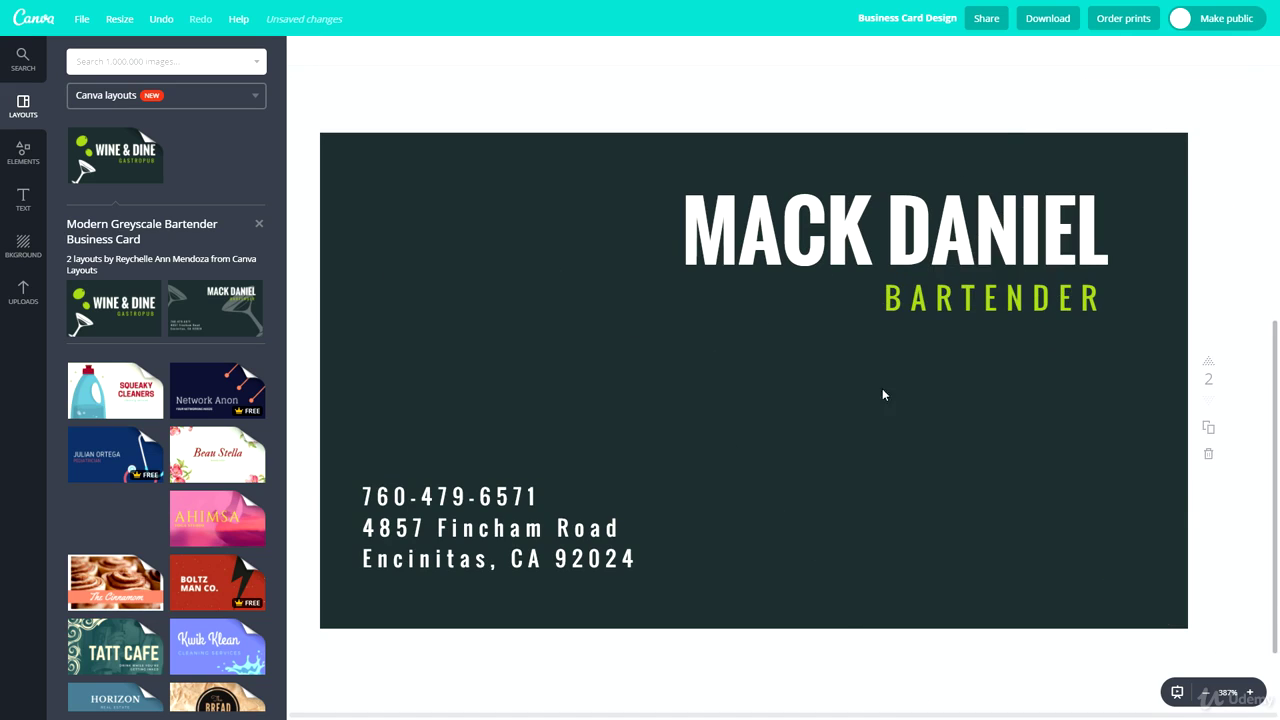
{"action": "scroll", "coordinate": [650, 420], "scroll_direction": "up", "scroll_amount": 5}
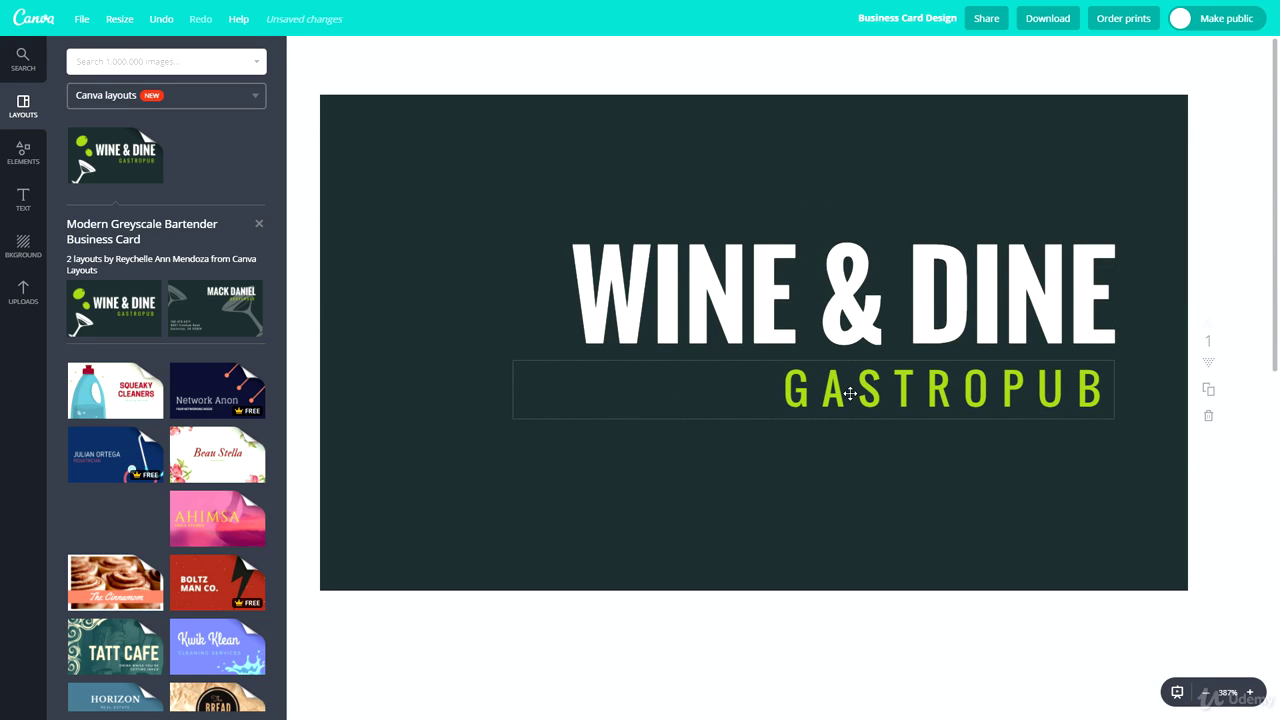
Change the heading to BLACKBRICK and replace GASTROPUB with THE ULTIMATE ONLINE COURSES
{"action": "left_click", "coordinate": [770, 280]}
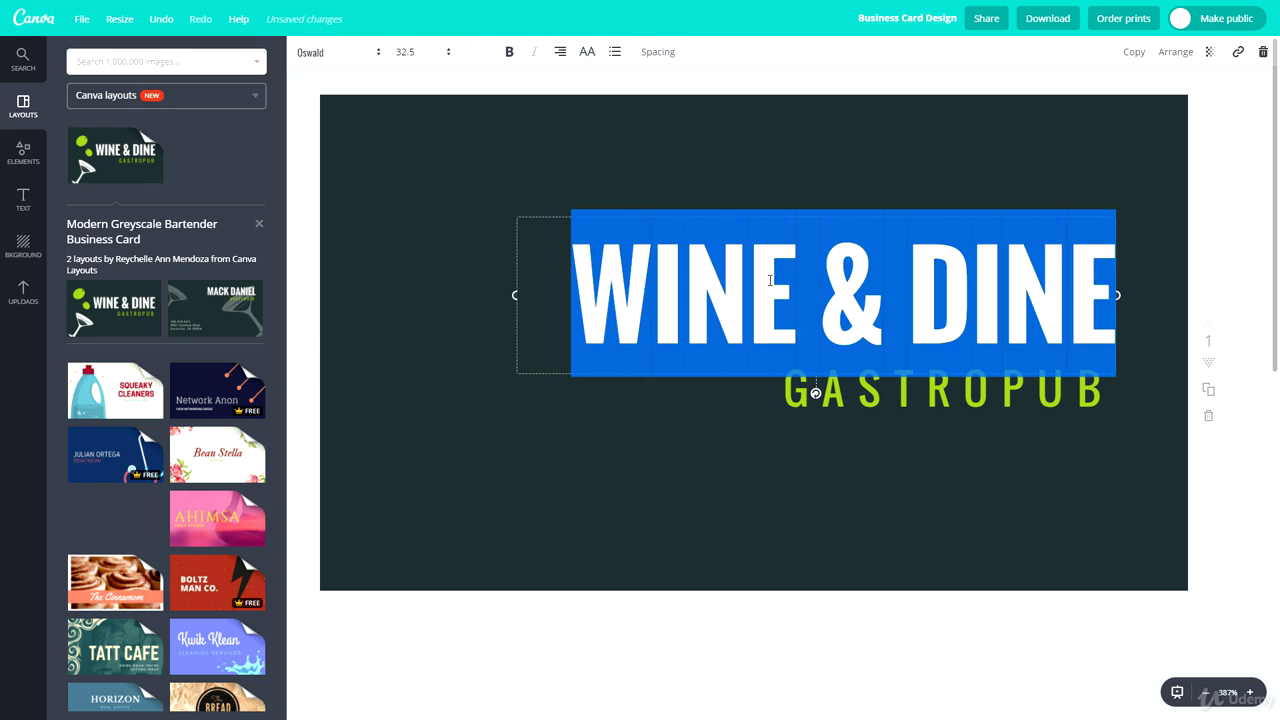
{"action": "type", "text": "BLACKBRICK"}
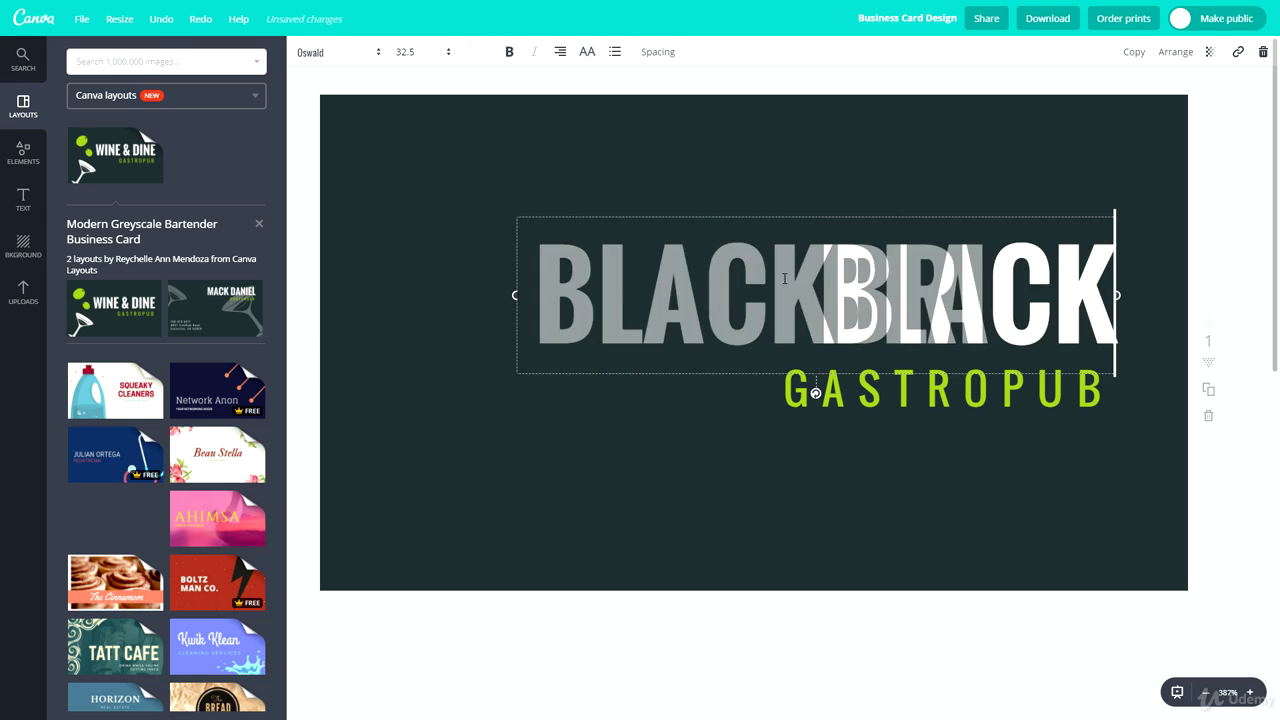
{"action": "left_click", "coordinate": [860, 401]}
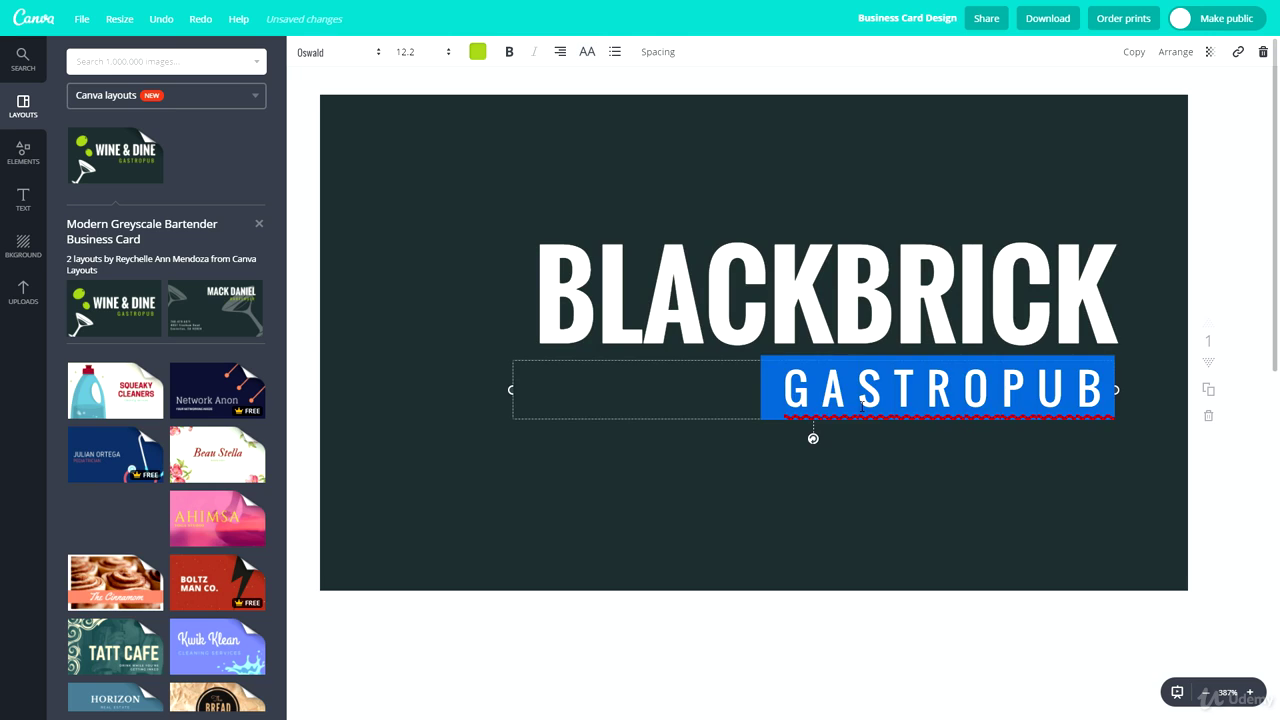
{"action": "type", "text": "THE ULTIMATE ONLINE COURSE"}
{"action": "type", "text": "S"}
{"action": "key", "text": "Return"}
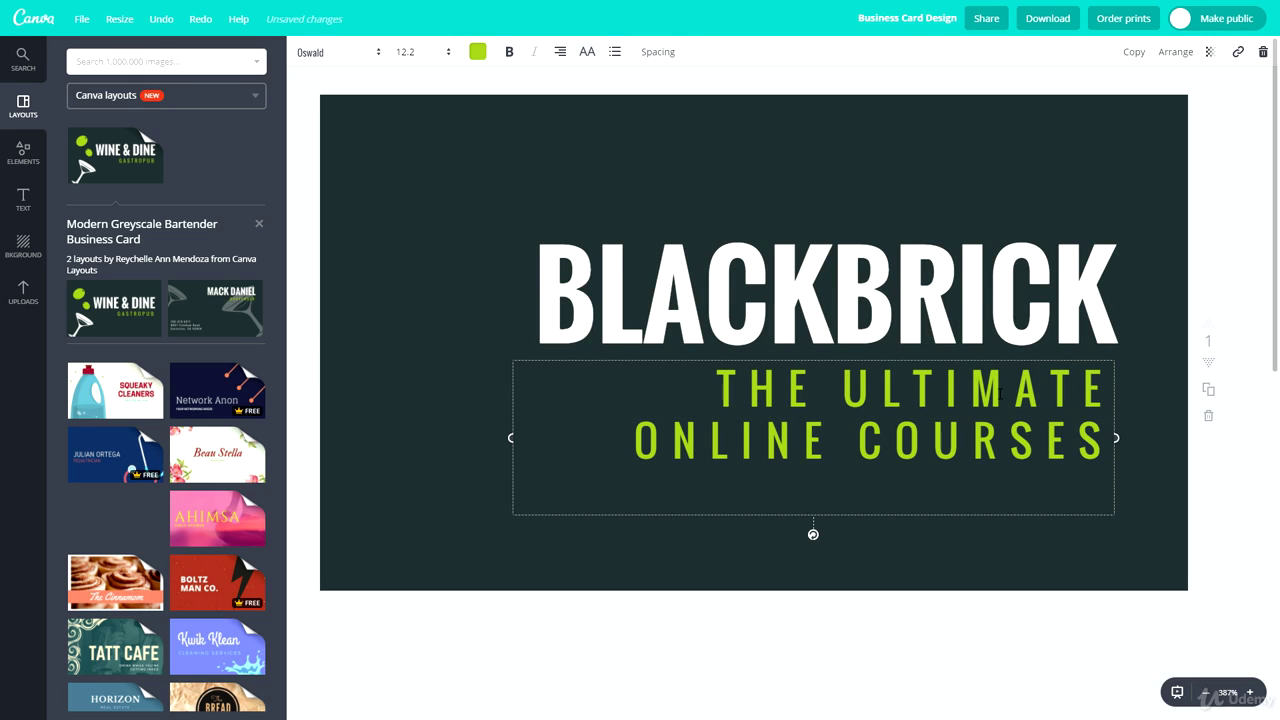
{"action": "key", "text": "BackSpace"}
{"action": "key", "text": "Escape"}
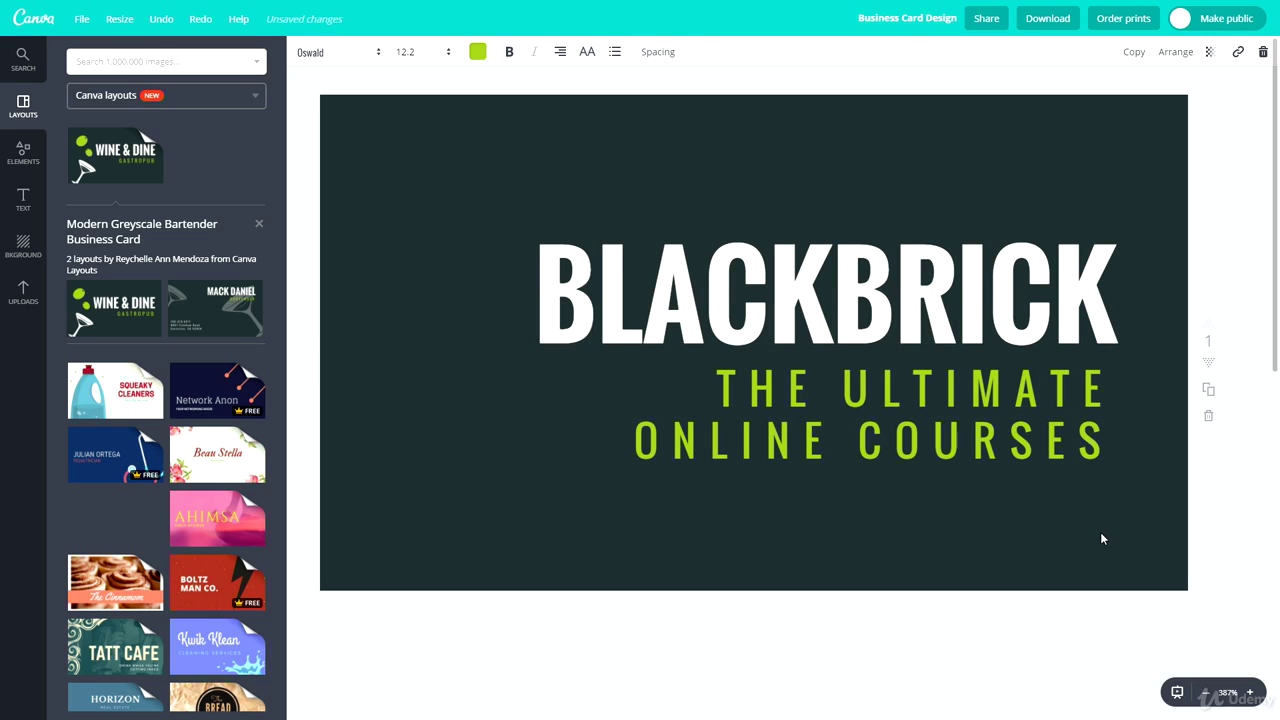
Set the tagline's font size to 8 so it fits on one line
{"action": "left_click", "coordinate": [912, 444]}
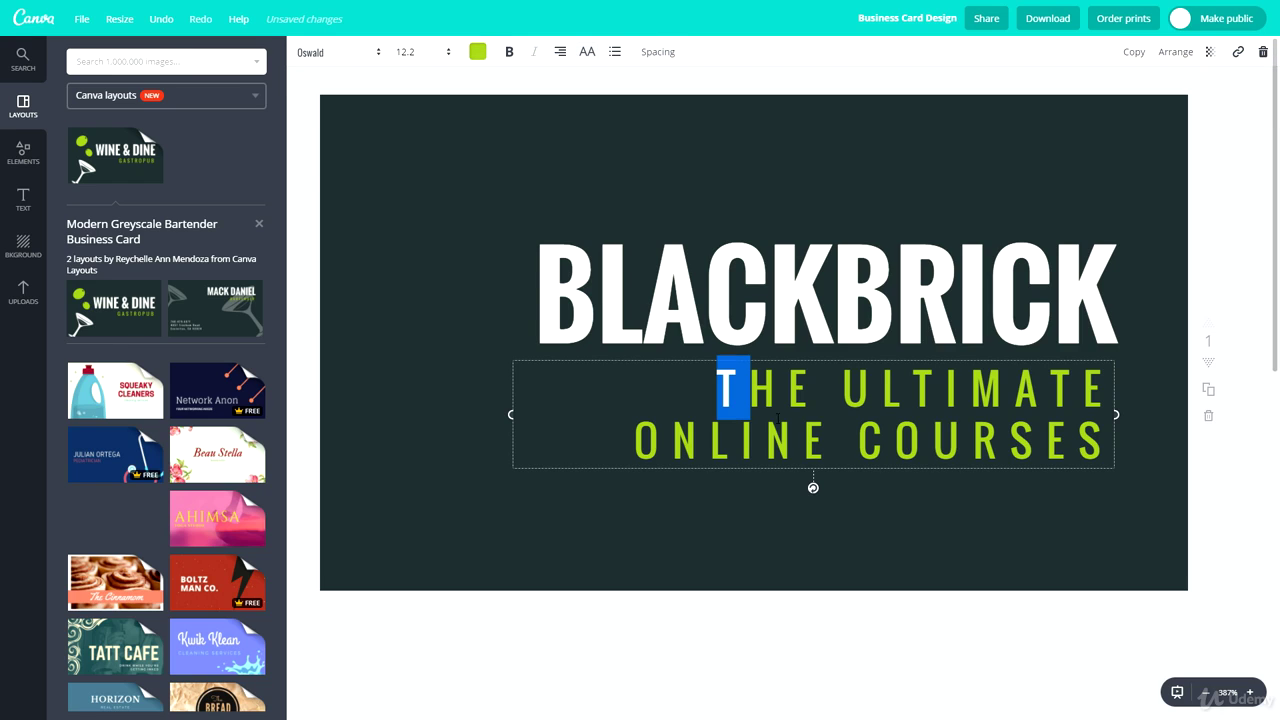
{"action": "left_click", "coordinate": [404, 52]}
{"action": "left_click", "coordinate": [414, 126]}
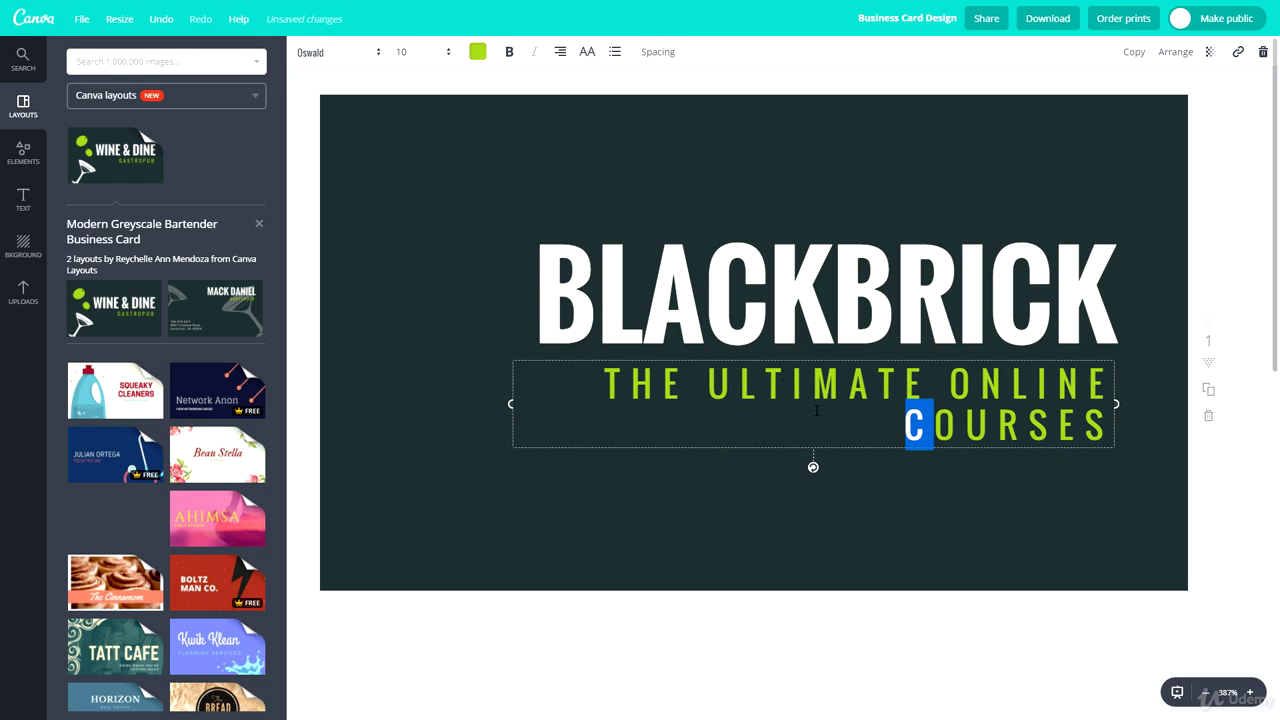
{"action": "left_click", "coordinate": [434, 58]}
{"action": "left_click", "coordinate": [400, 107]}
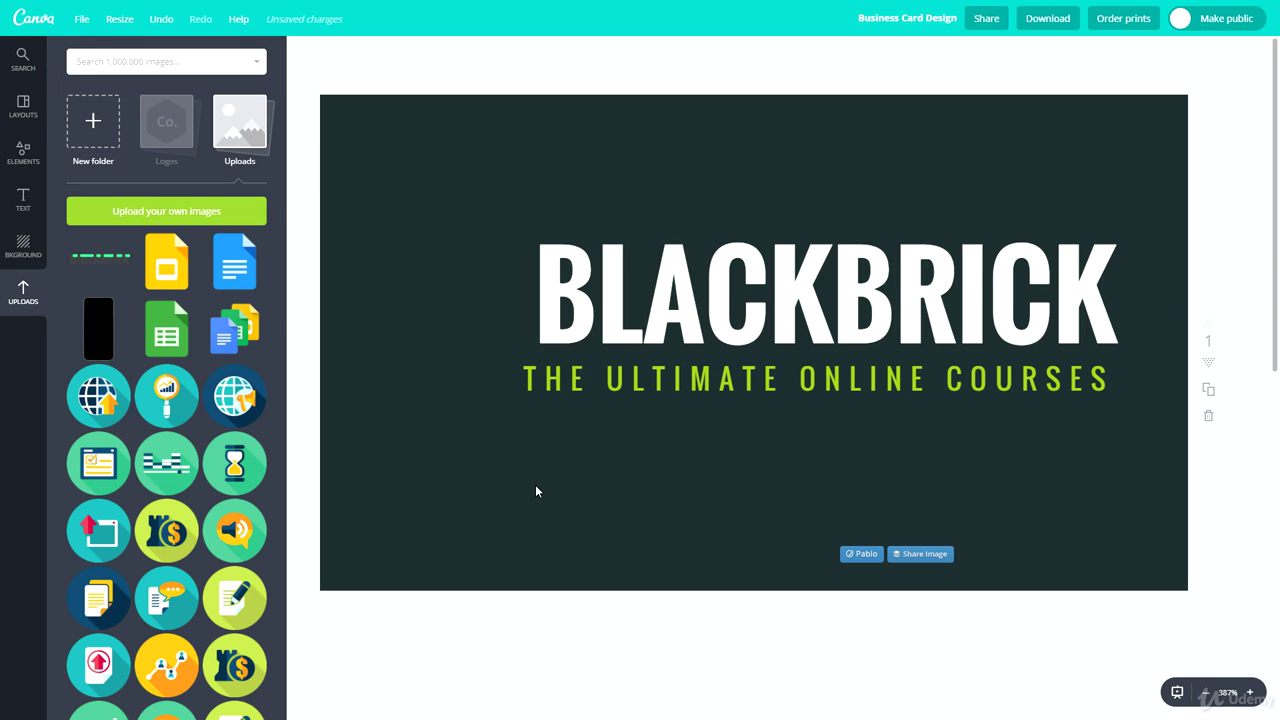
{"action": "left_click", "coordinate": [612, 377]}
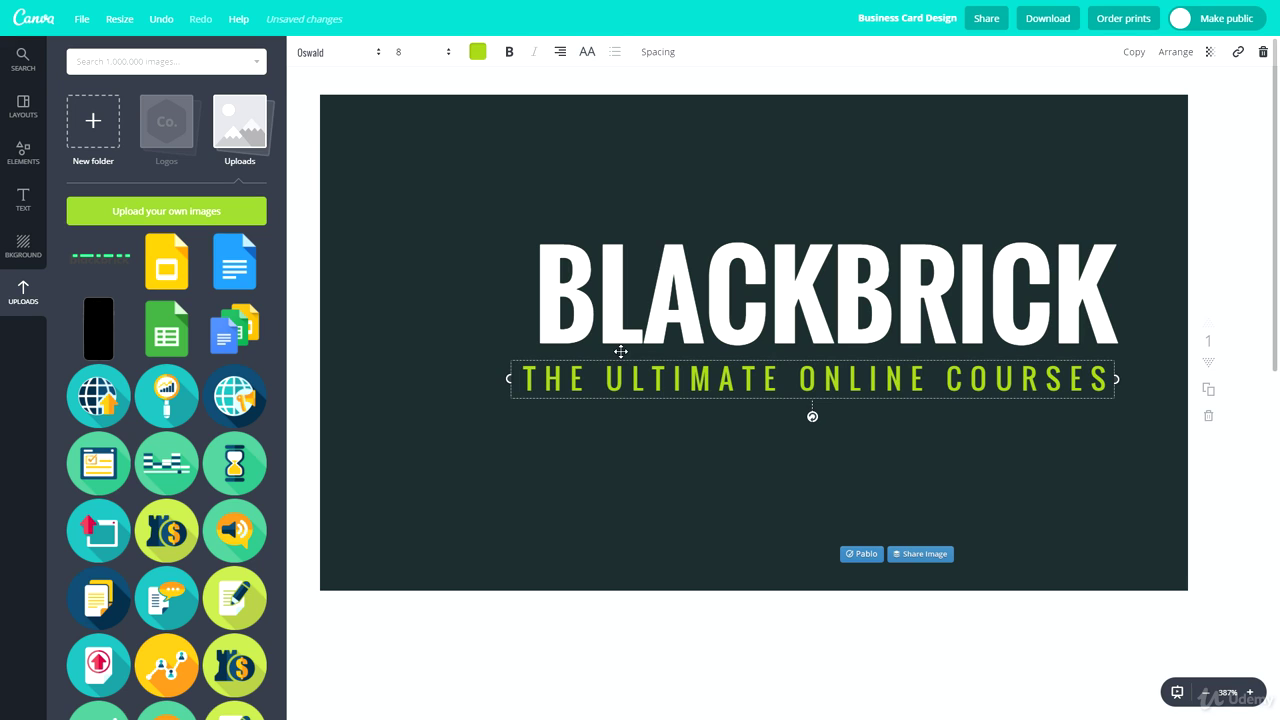
{"action": "key", "text": "ctrl+d"}
{"action": "triple_click", "coordinate": [663, 416]}
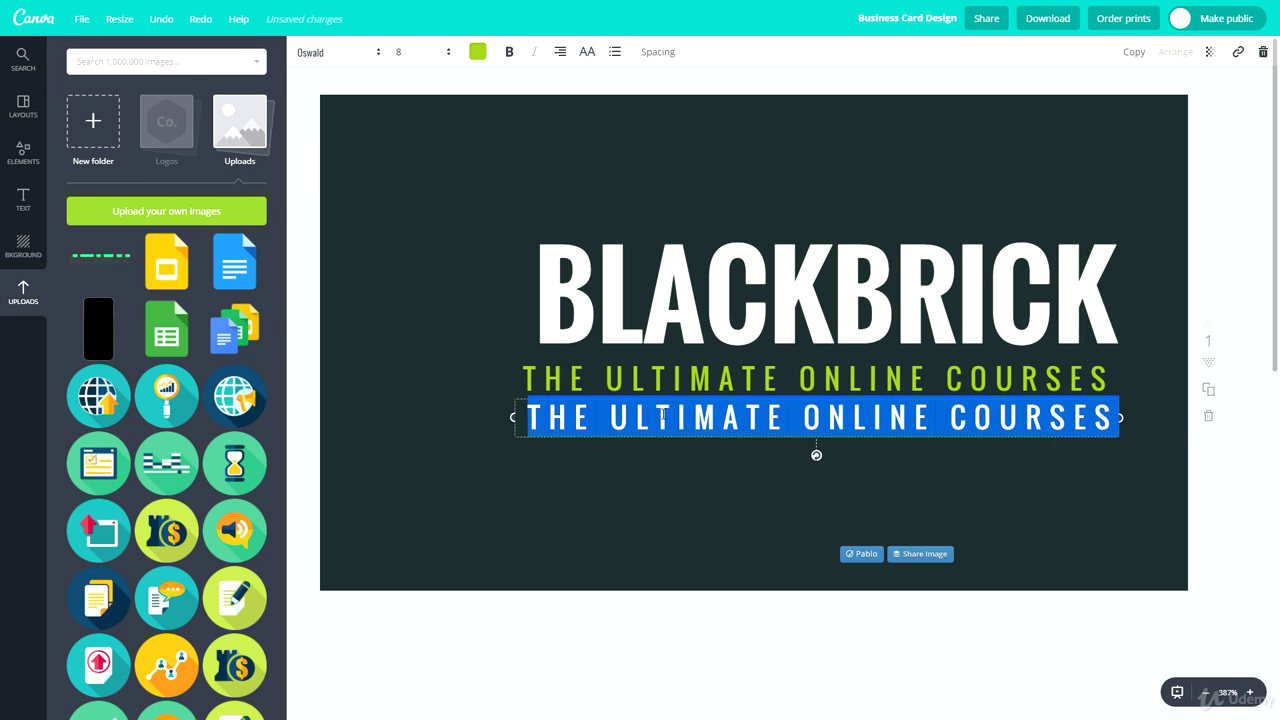
{"action": "type", "text": "WWW.BLACKBRICKTRAINING.CO.UK"}
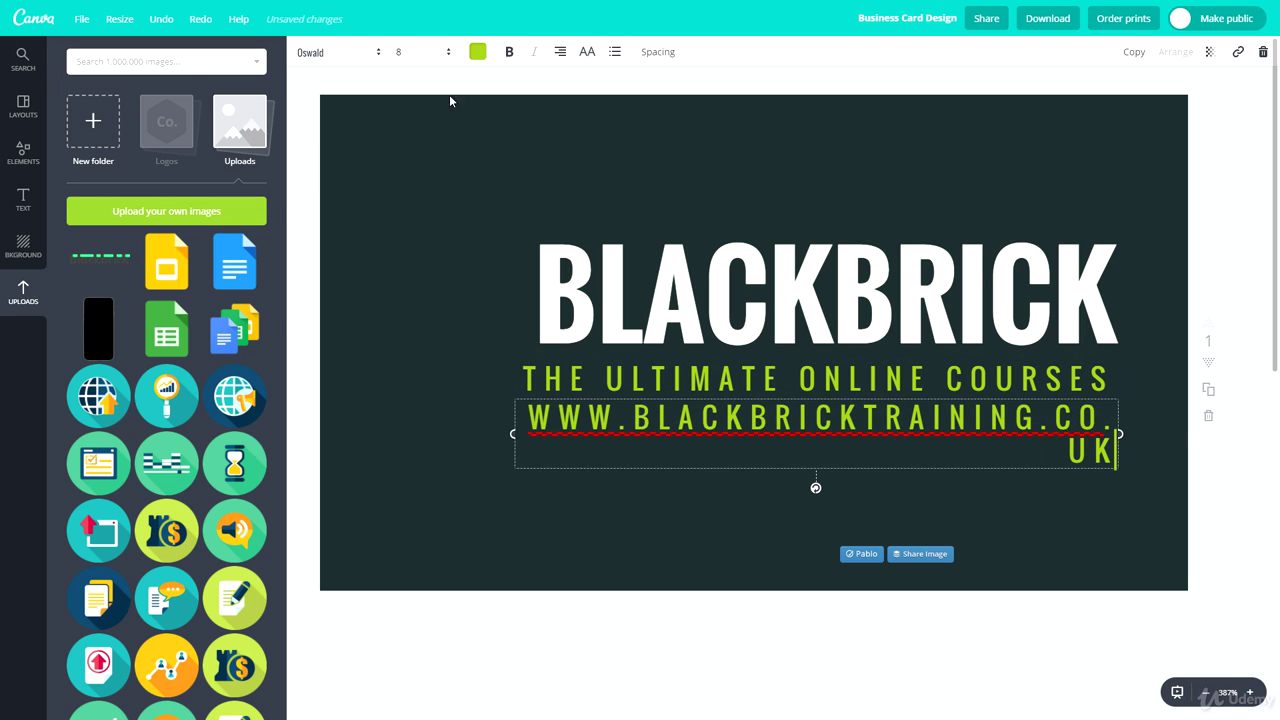
Make the website line font size 6 and white
{"action": "left_click", "coordinate": [416, 53]}
{"action": "left_click", "coordinate": [416, 90]}
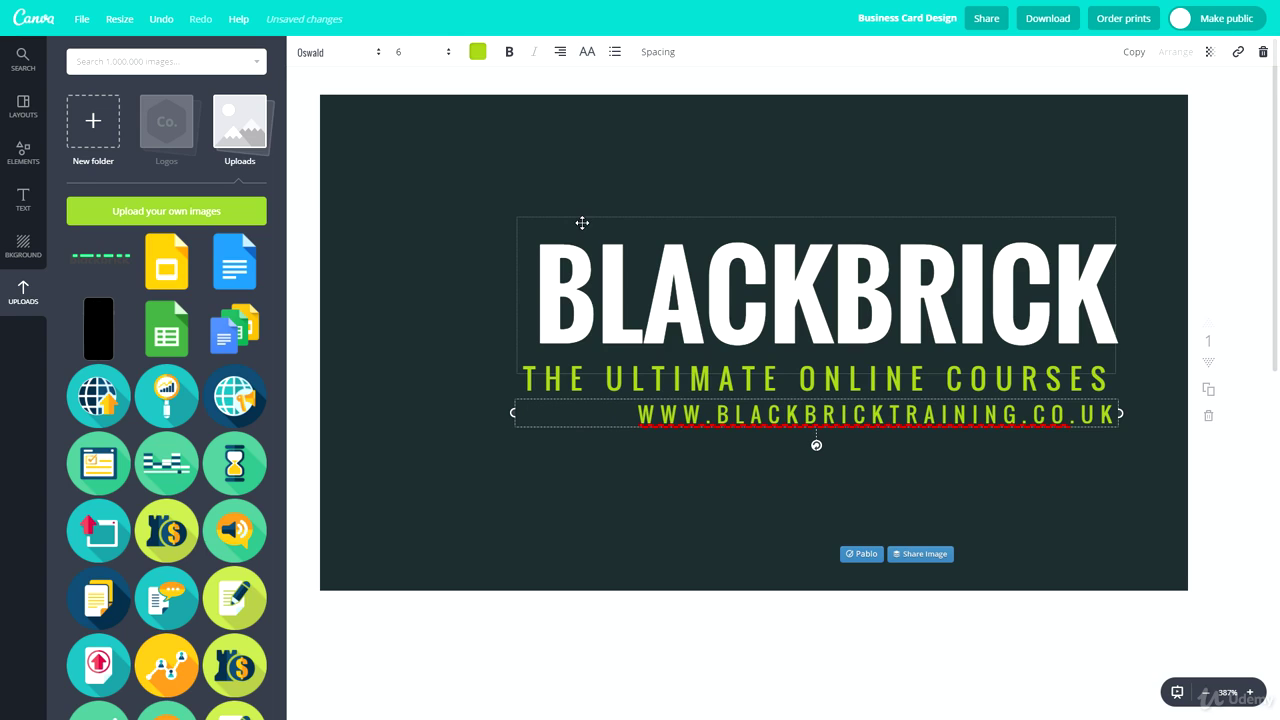
{"action": "left_click", "coordinate": [352, 53]}
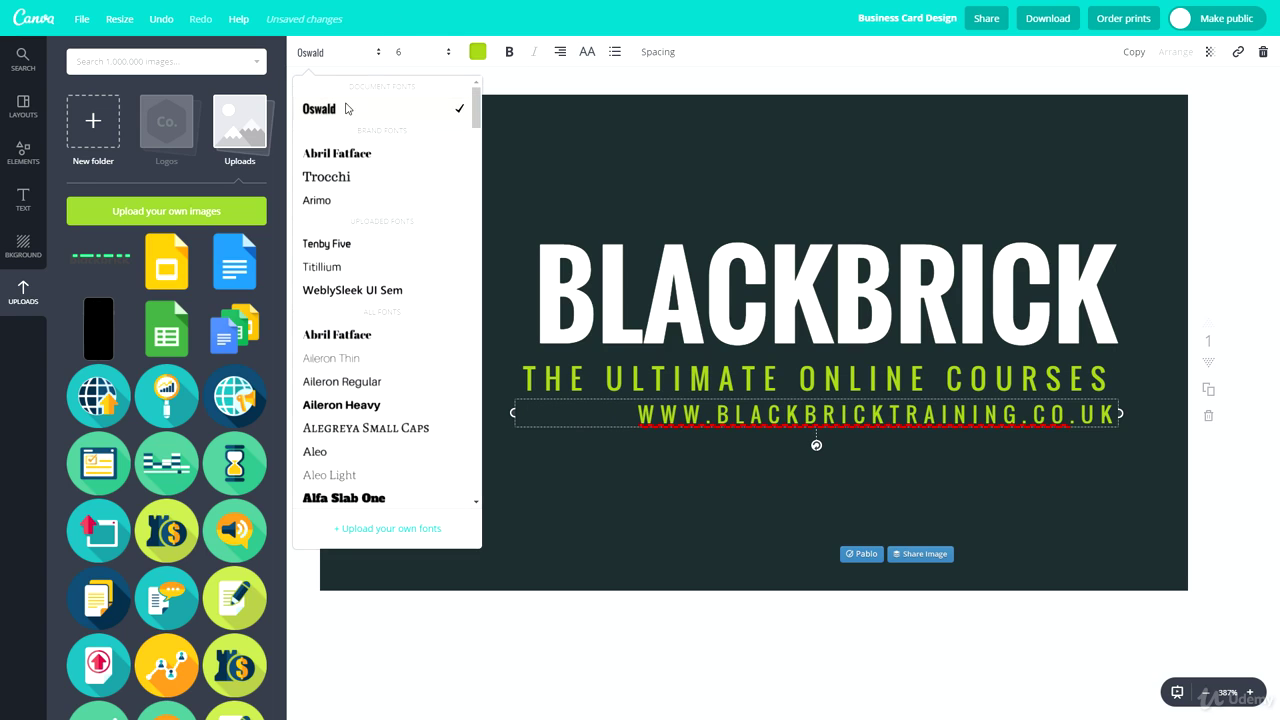
{"action": "left_click", "coordinate": [412, 52]}
{"action": "left_click", "coordinate": [493, 56]}
{"action": "left_click", "coordinate": [479, 53]}
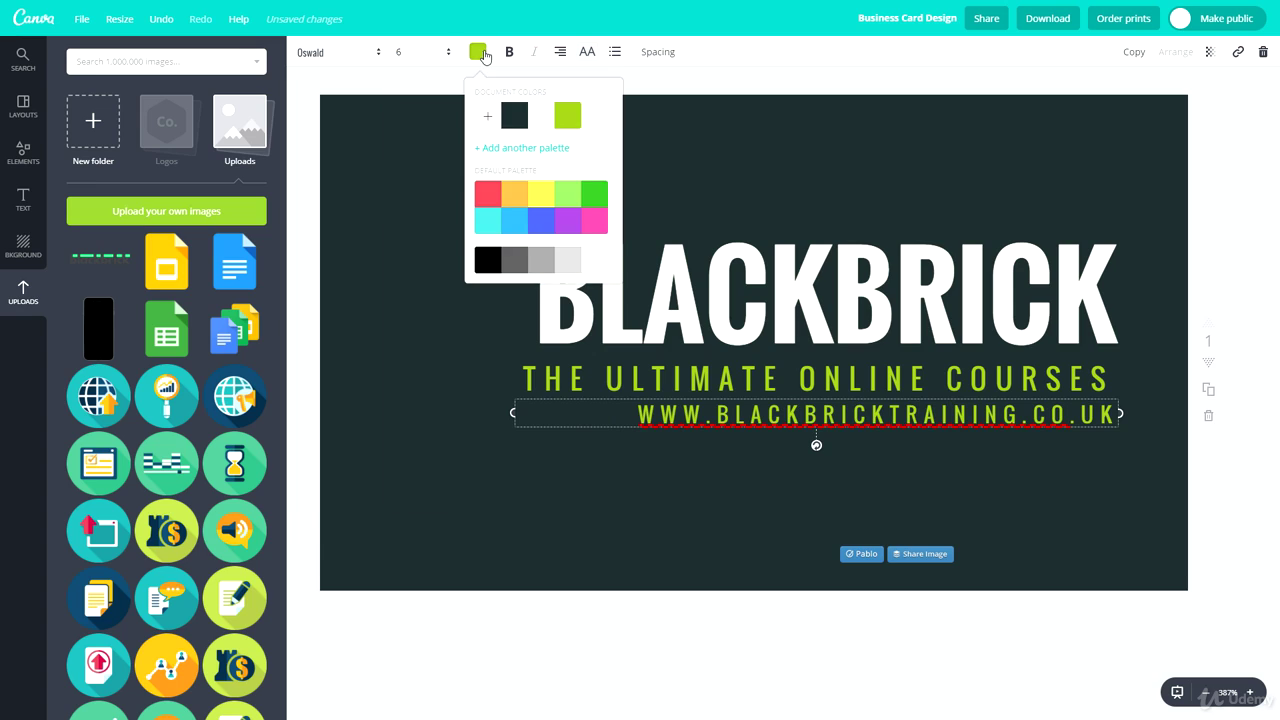
{"action": "left_click", "coordinate": [372, 210]}
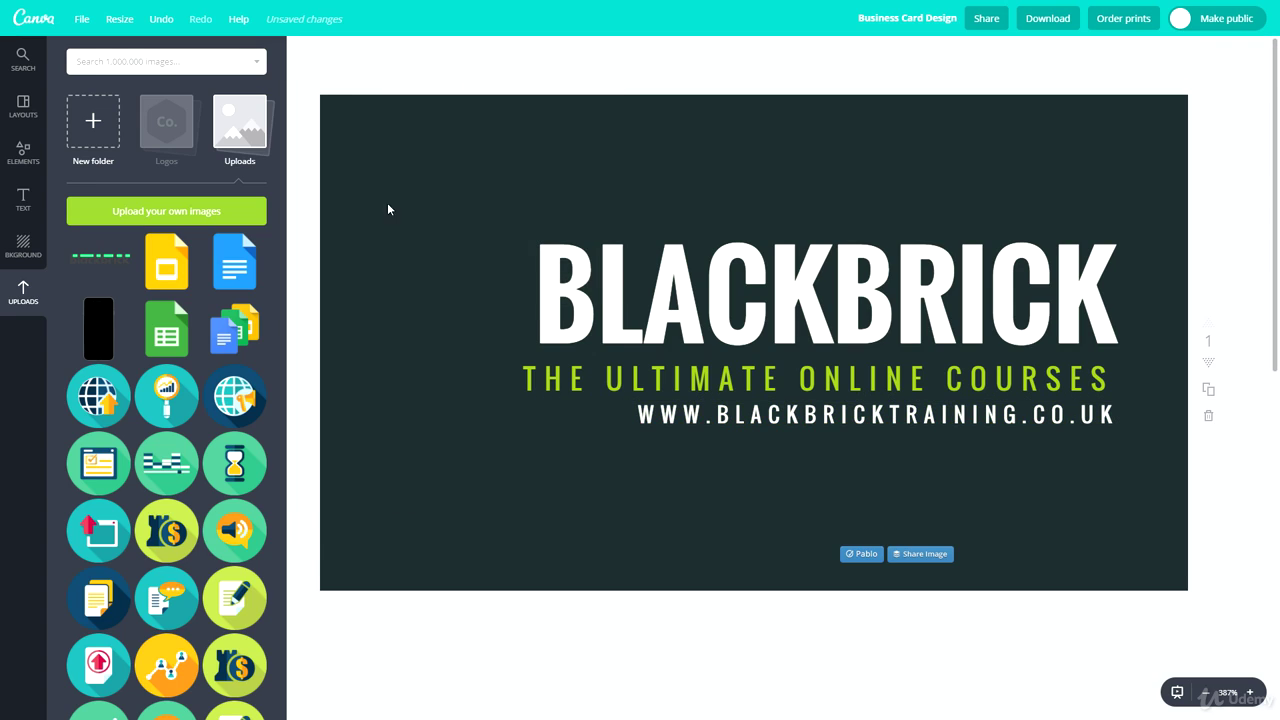
{"action": "left_click_drag", "start_coordinate": [865, 415], "coordinate": [815, 415]}
{"action": "left_click_drag", "start_coordinate": [818, 297], "coordinate": [760, 296]}
{"action": "left_click_drag", "start_coordinate": [798, 397], "coordinate": [765, 417]}
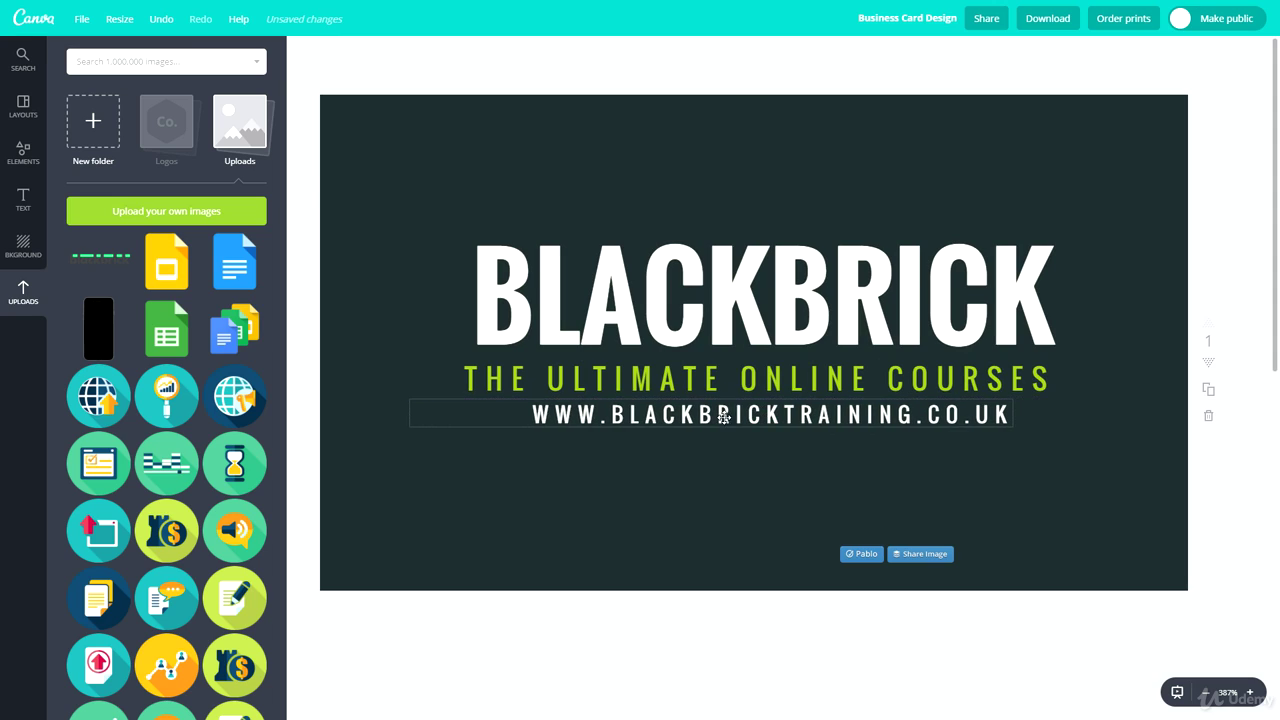
{"action": "left_click", "coordinate": [455, 418]}
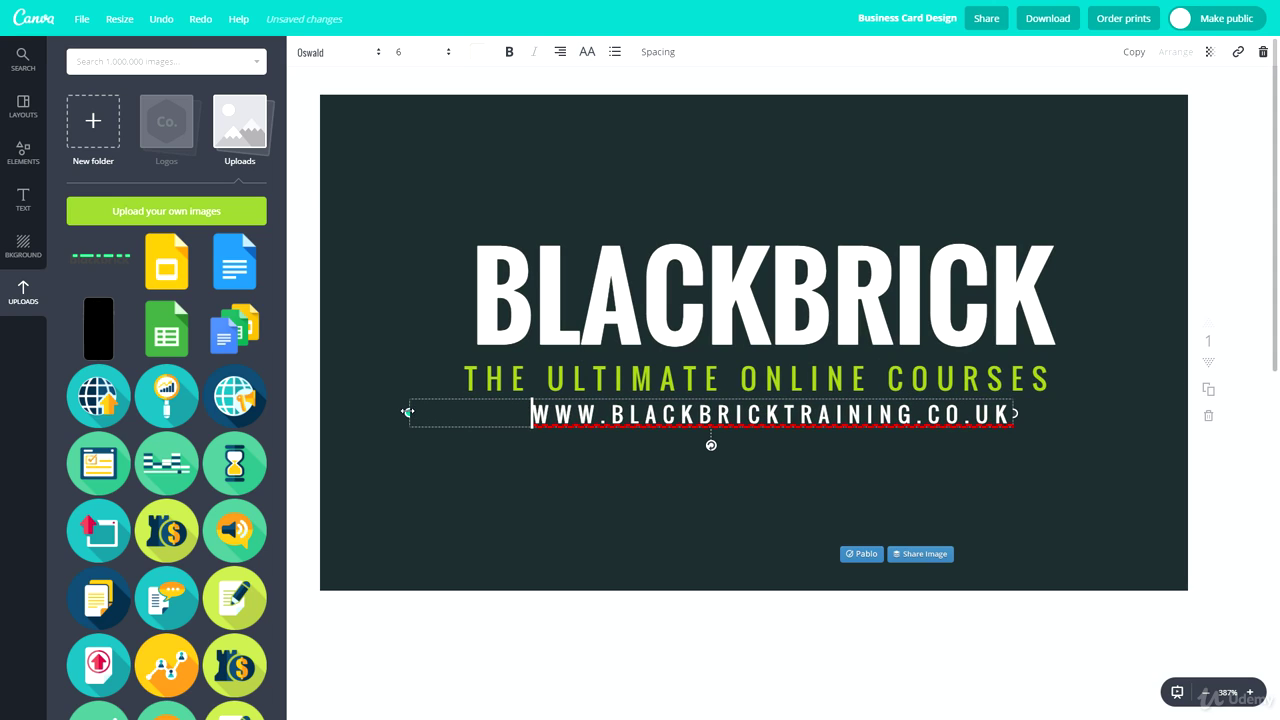
{"action": "left_click_drag", "start_coordinate": [407, 411], "coordinate": [510, 413]}
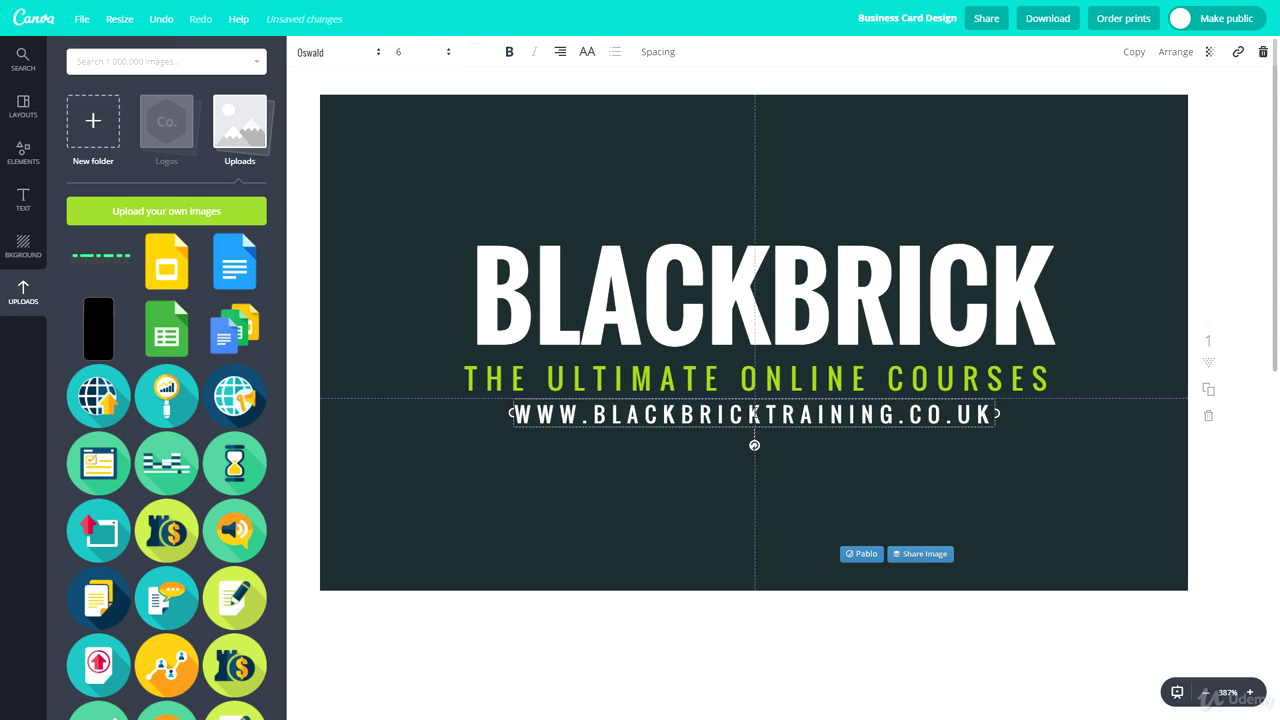
{"action": "left_click_drag", "start_coordinate": [700, 416], "coordinate": [741, 530]}
{"action": "left_click", "coordinate": [700, 457]}
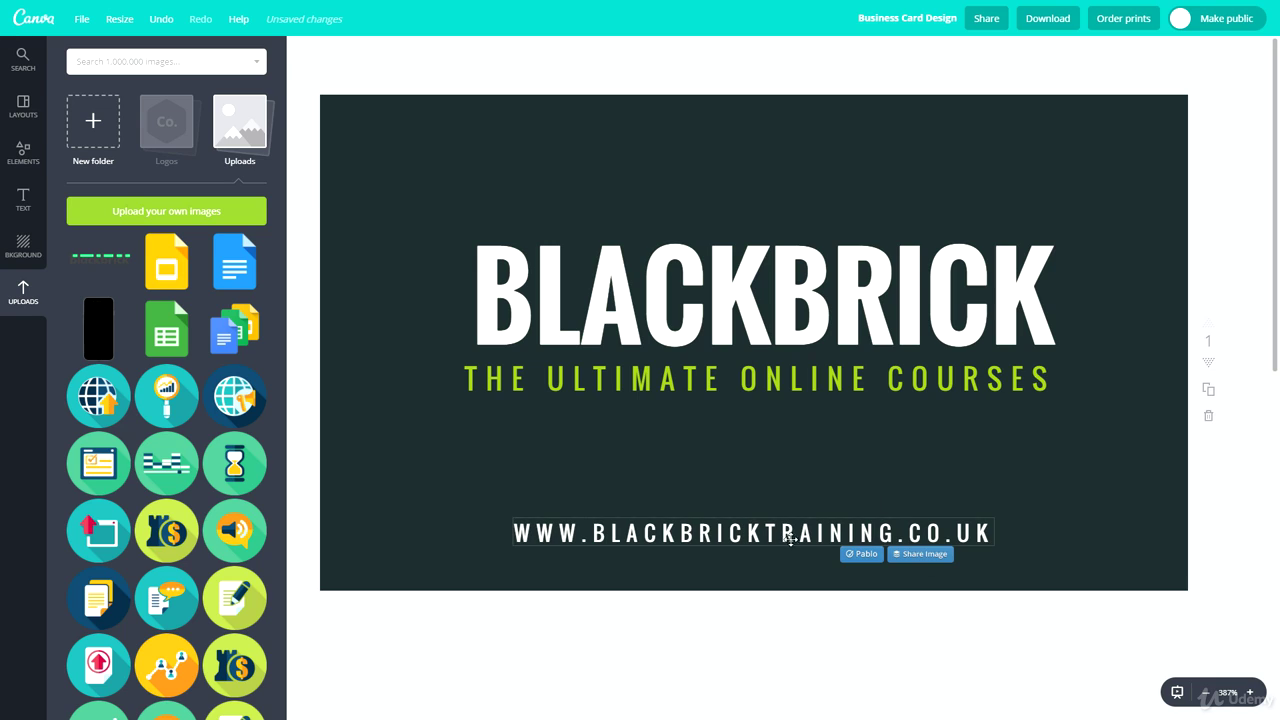
{"action": "left_click", "coordinate": [513, 532]}
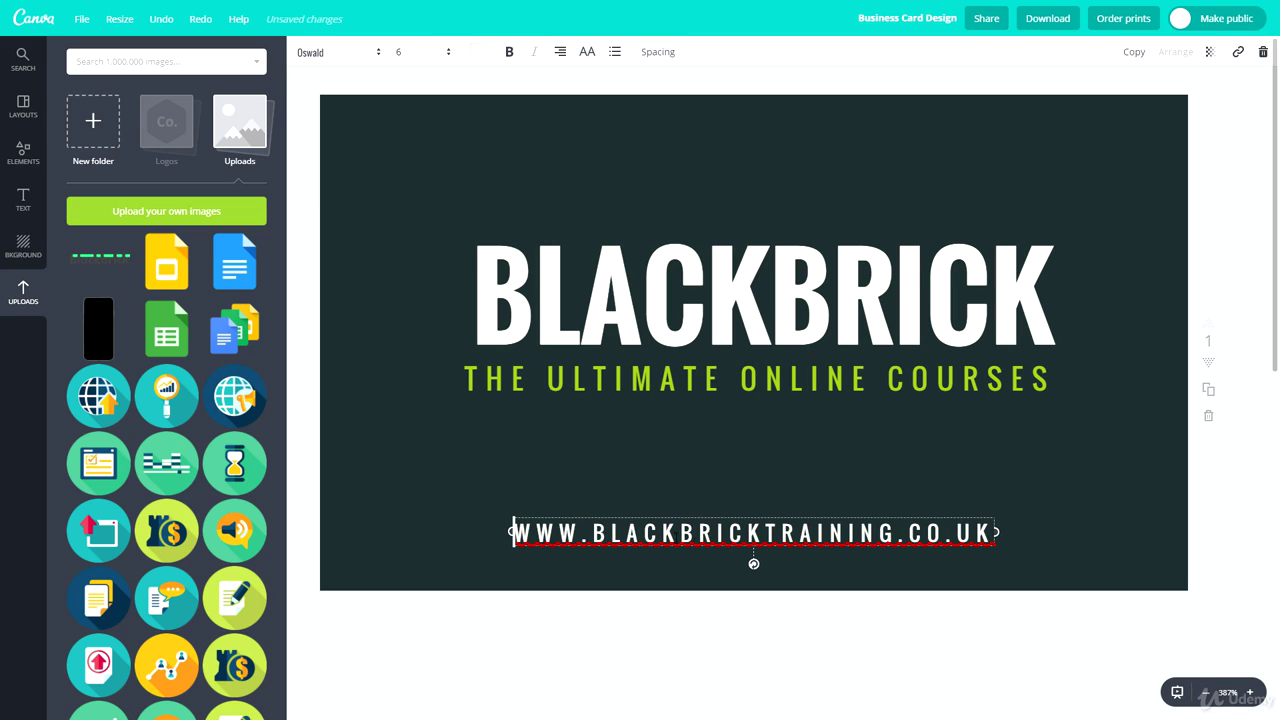
{"action": "left_click", "coordinate": [608, 389]}
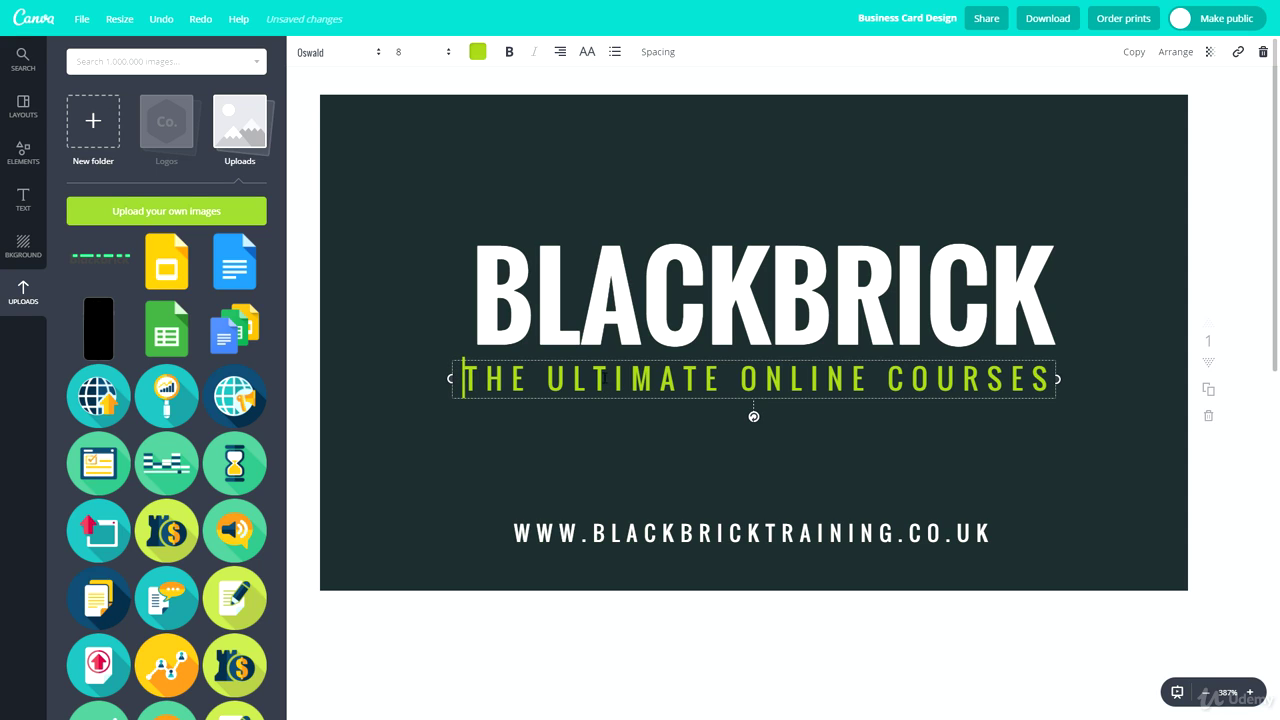
{"action": "left_click", "coordinate": [647, 285]}
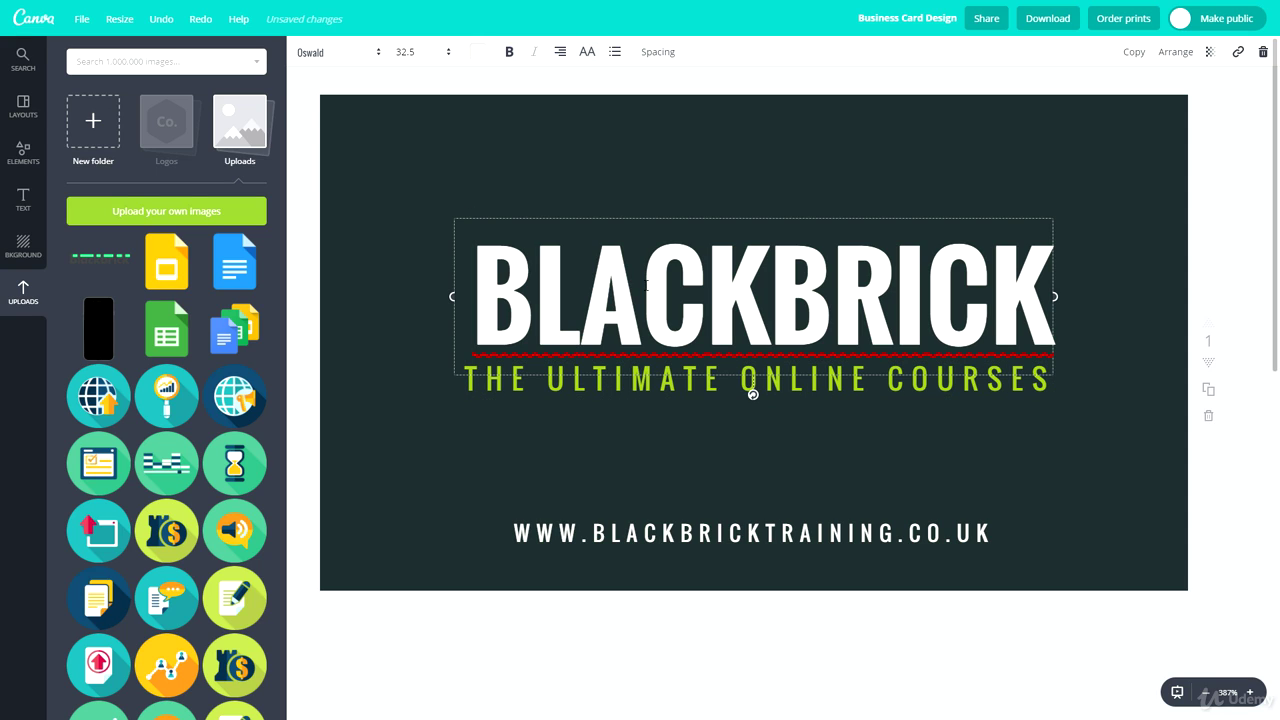
{"action": "double_click", "coordinate": [651, 285]}
{"action": "left_click", "coordinate": [651, 128]}
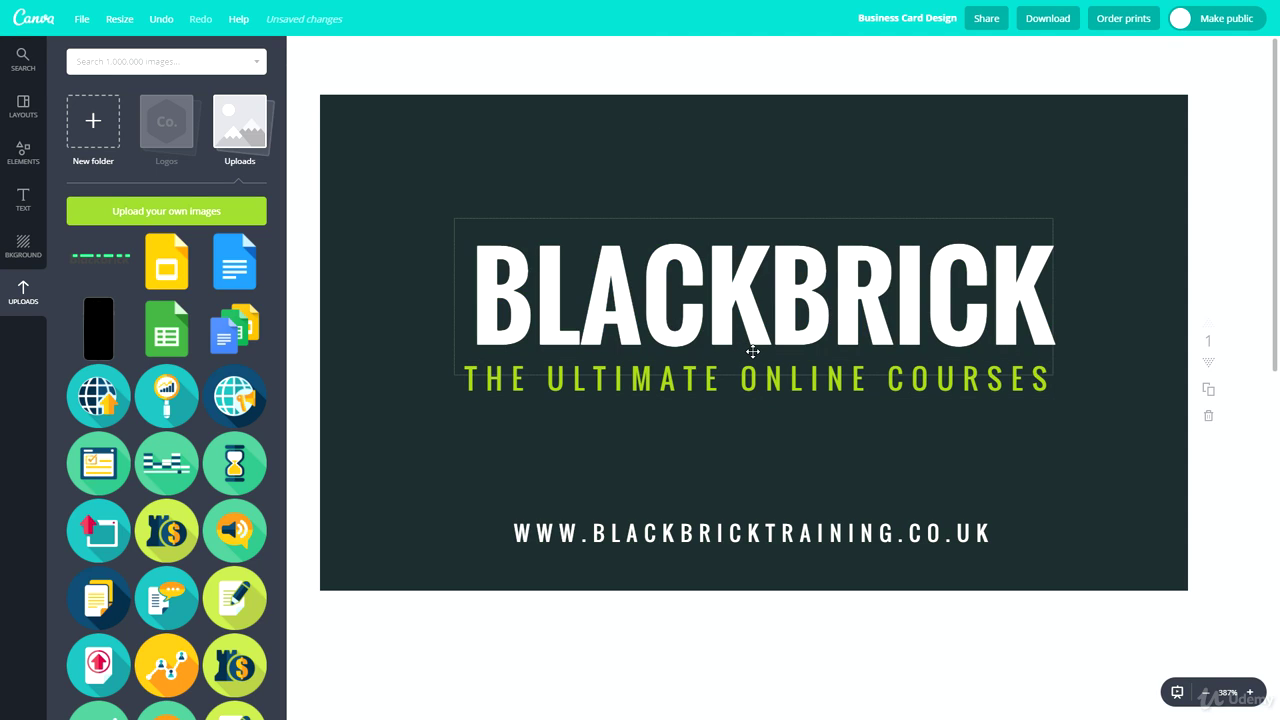
{"action": "scroll", "coordinate": [752, 351], "scroll_direction": "down", "scroll_amount": 5}
Delete the phone and address lines from the back card's contact block
{"action": "left_click", "coordinate": [526, 474]}
{"action": "scroll", "coordinate": [583, 399], "scroll_direction": "up", "scroll_amount": 2}
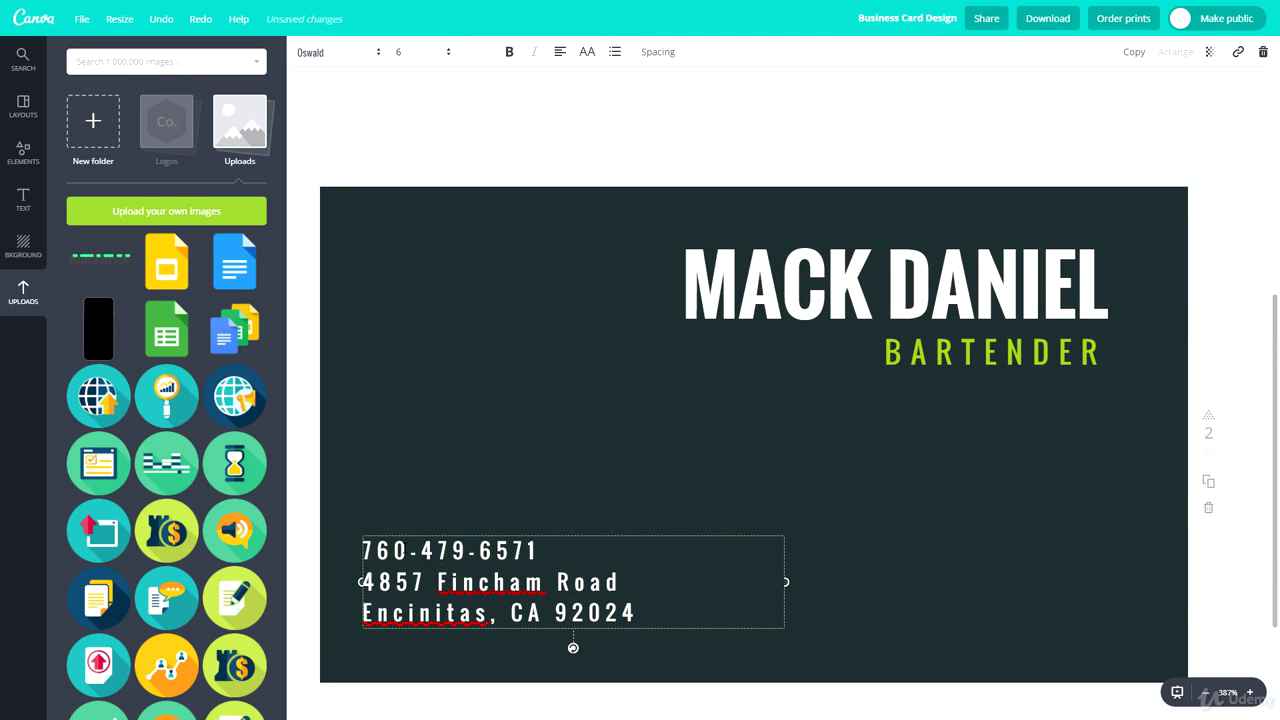
{"action": "left_click_drag", "start_coordinate": [636, 613], "coordinate": [354, 545]}
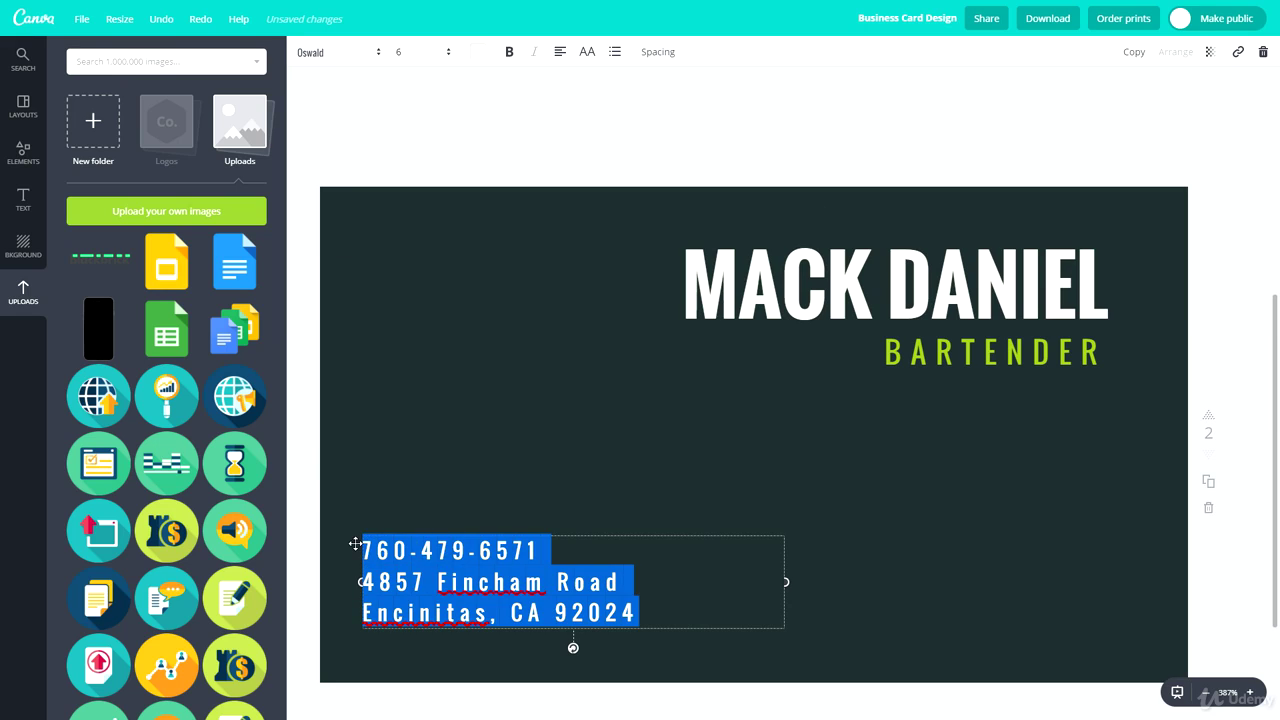
{"action": "key", "text": "BackSpace"}
{"action": "type", "text": "rgeg"}
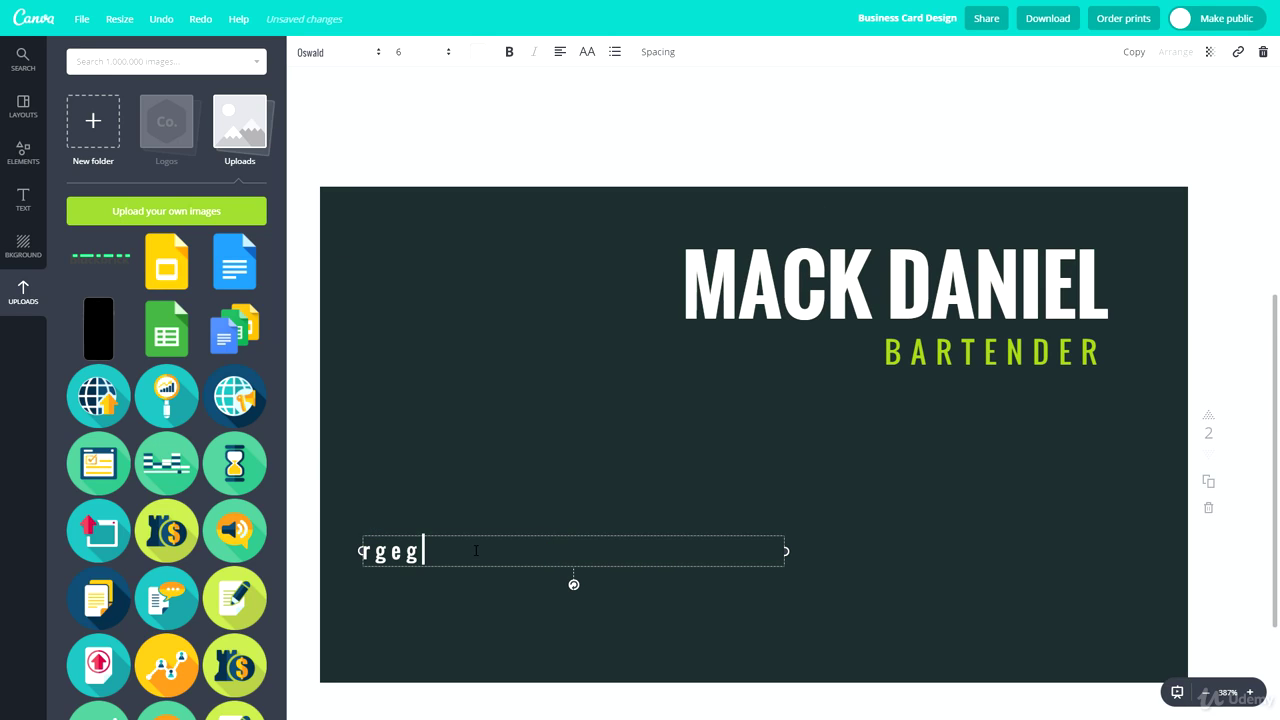
{"action": "left_click", "coordinate": [481, 440]}
Copy the front's website address into the back contact block, widened to one line
{"action": "scroll", "coordinate": [500, 500], "scroll_direction": "up", "scroll_amount": 1}
{"action": "scroll", "coordinate": [643, 346], "scroll_direction": "up", "scroll_amount": 3}
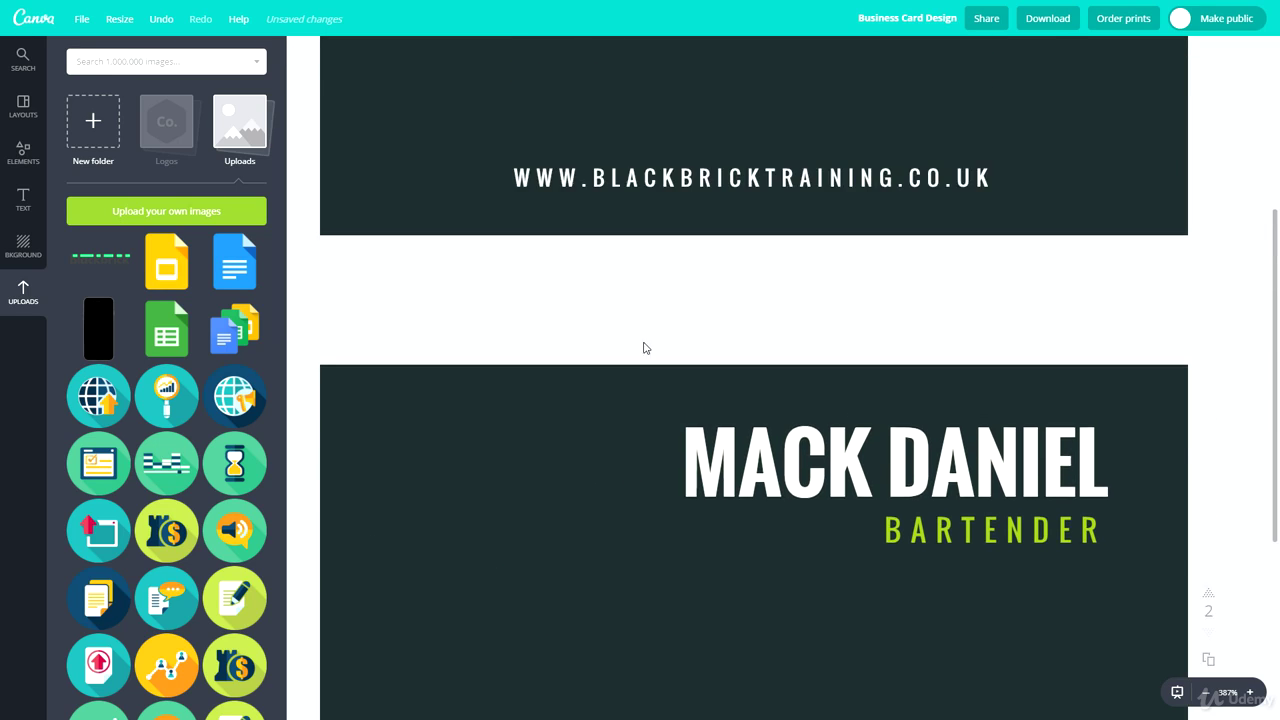
{"action": "double_click", "coordinate": [668, 265]}
{"action": "key", "text": "ctrl+c"}
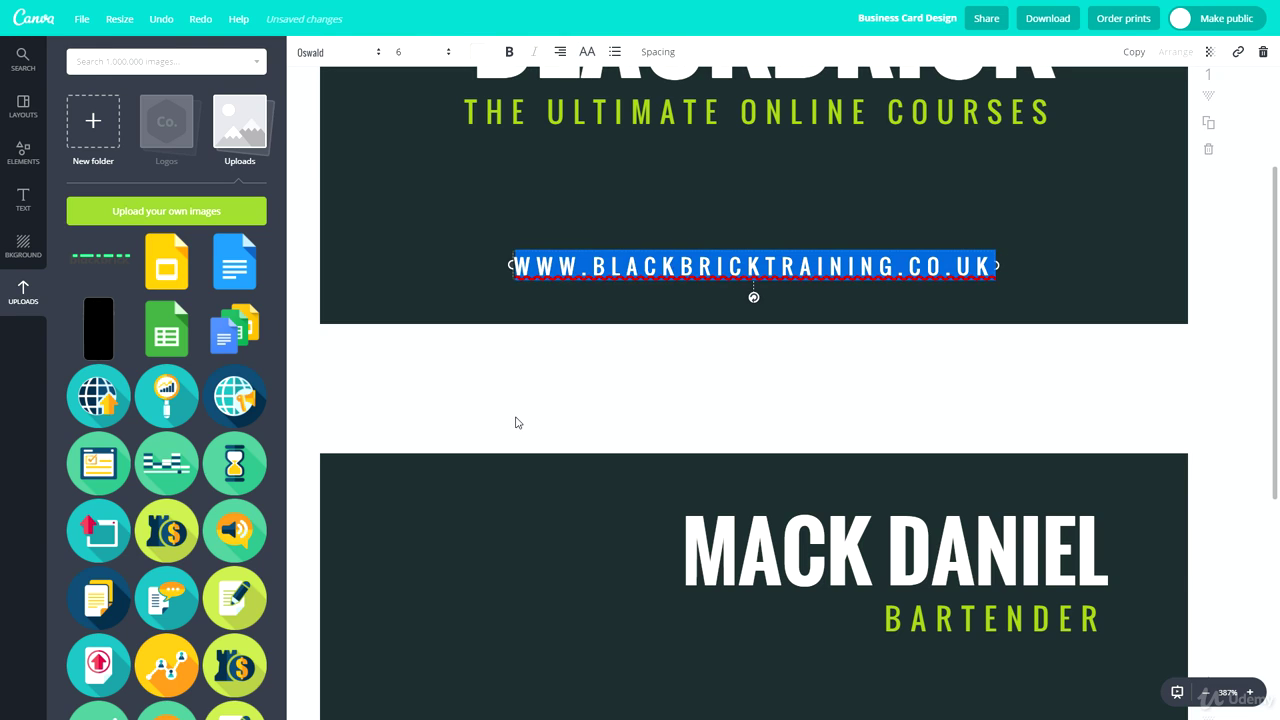
{"action": "scroll", "coordinate": [515, 422], "scroll_direction": "down", "scroll_amount": 6}
{"action": "double_click", "coordinate": [415, 424]}
{"action": "key", "text": "ctrl+v"}
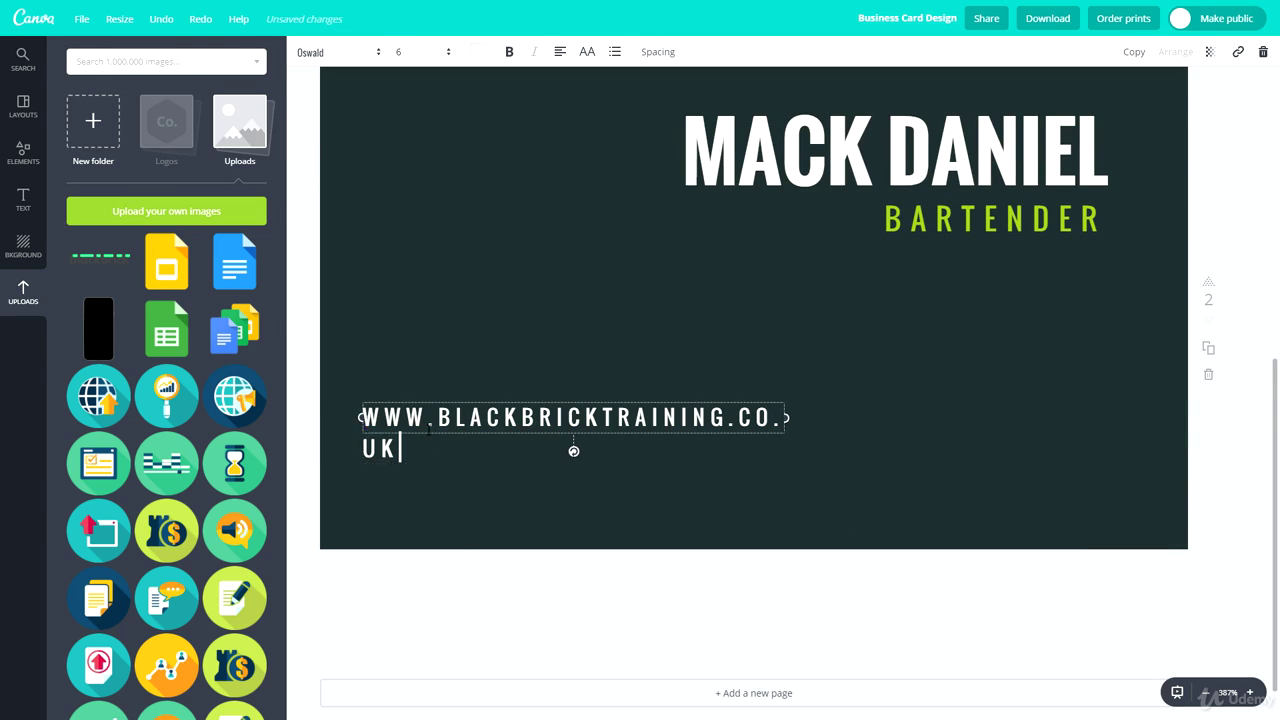
{"action": "left_click_drag", "start_coordinate": [785, 433], "coordinate": [850, 433]}
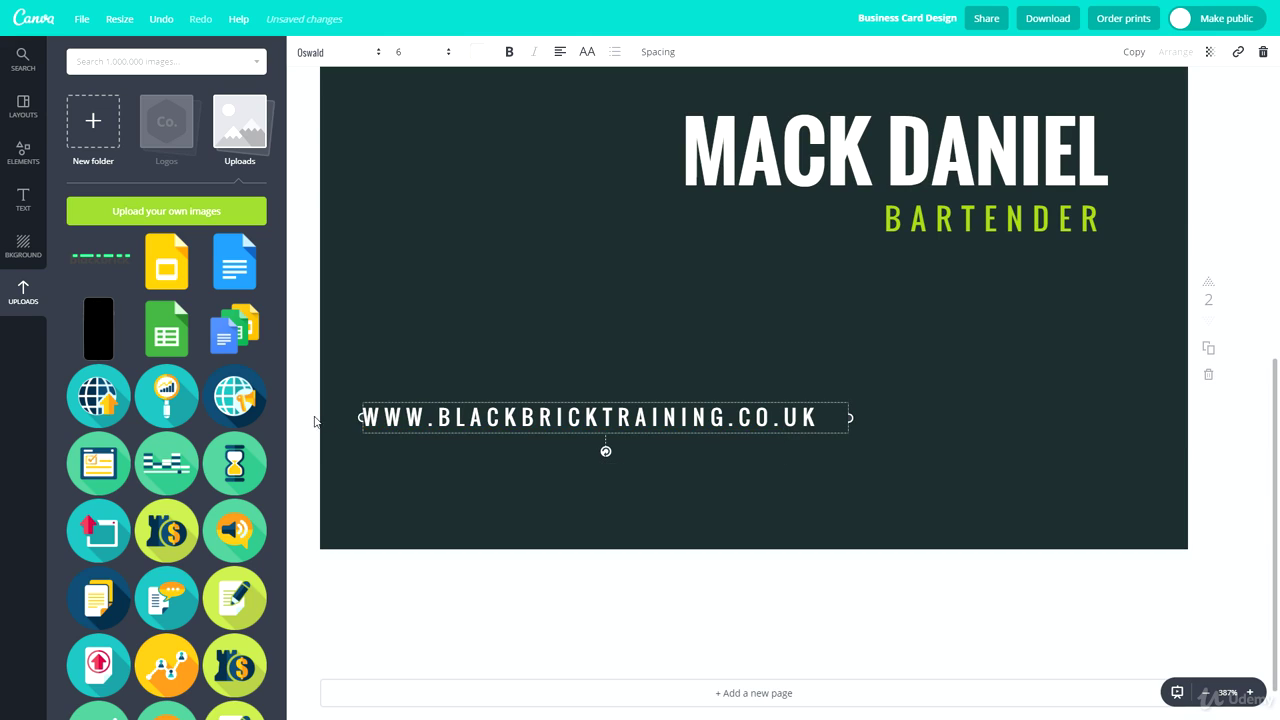
Add the SUPPORT@ e-mail line above the website and nudge the block down-left
{"action": "left_click", "coordinate": [367, 418]}
{"action": "key", "text": "Return"}
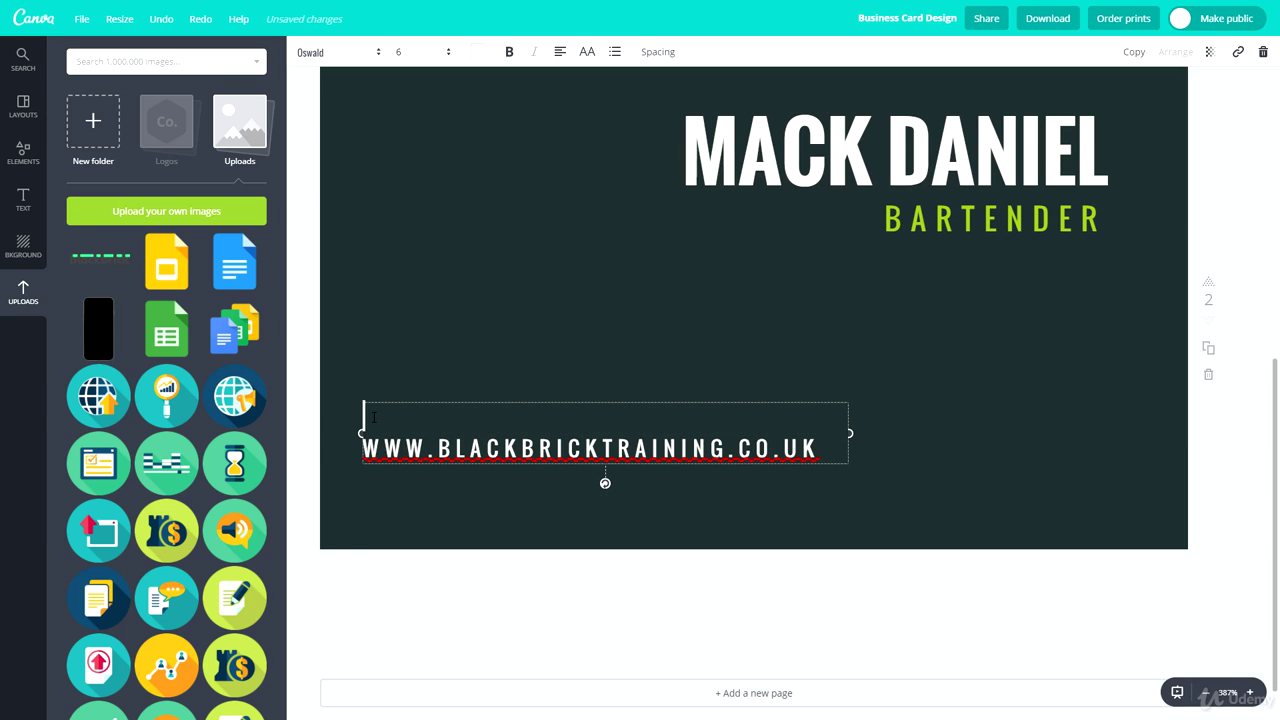
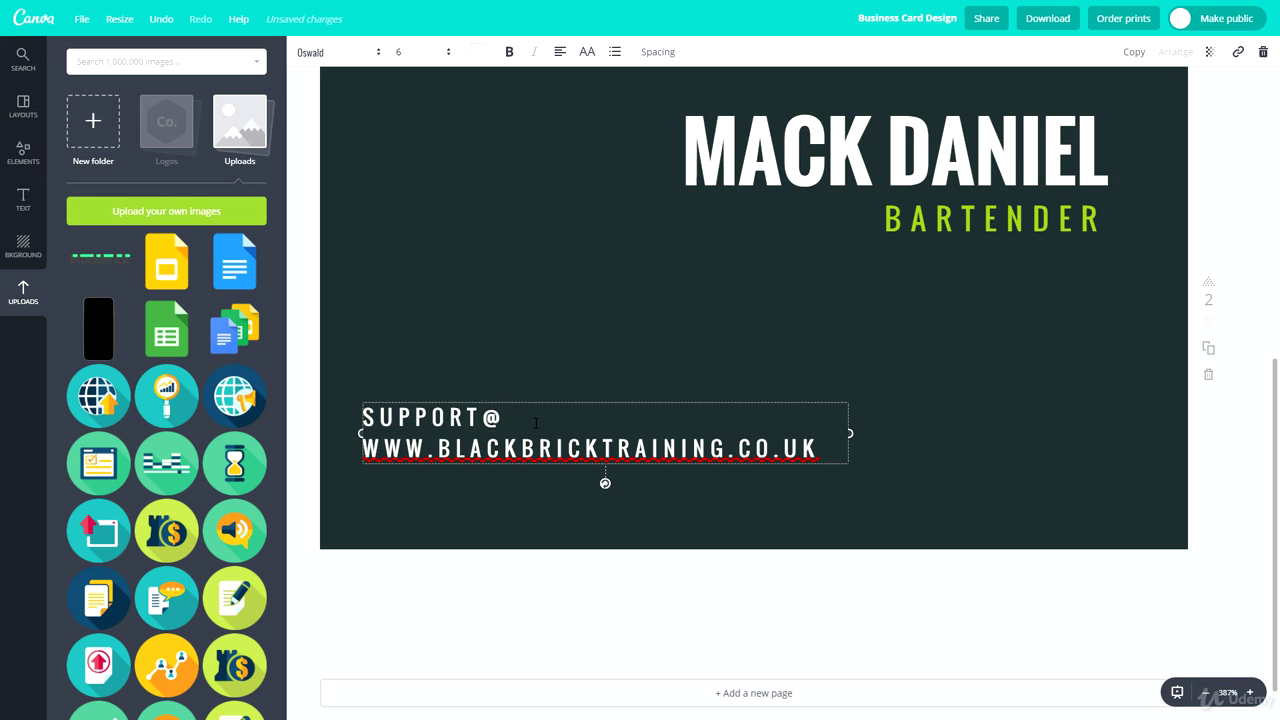
{"action": "left_click_drag", "start_coordinate": [826, 451], "coordinate": [438, 450]}
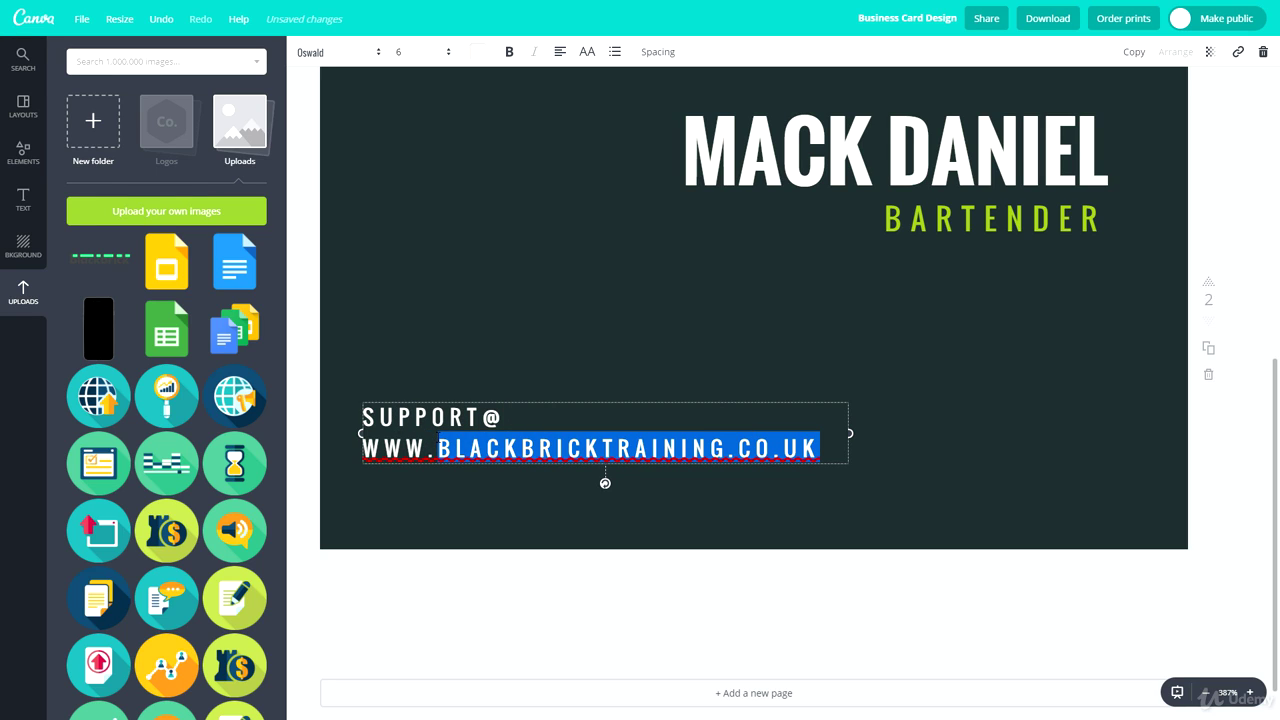
{"action": "key", "text": "ctrl+c"}
{"action": "left_click", "coordinate": [529, 425]}
{"action": "key", "text": "ctrl+v"}
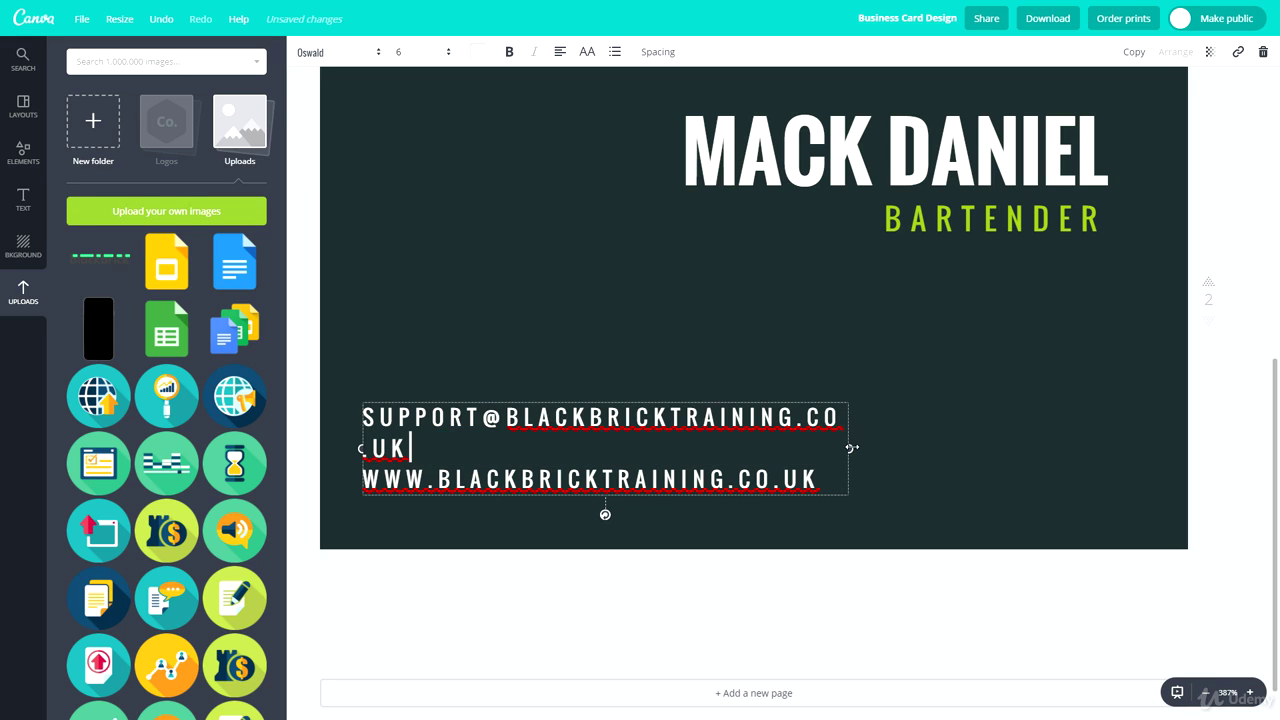
{"action": "left_click_drag", "start_coordinate": [849, 447], "coordinate": [897, 433]}
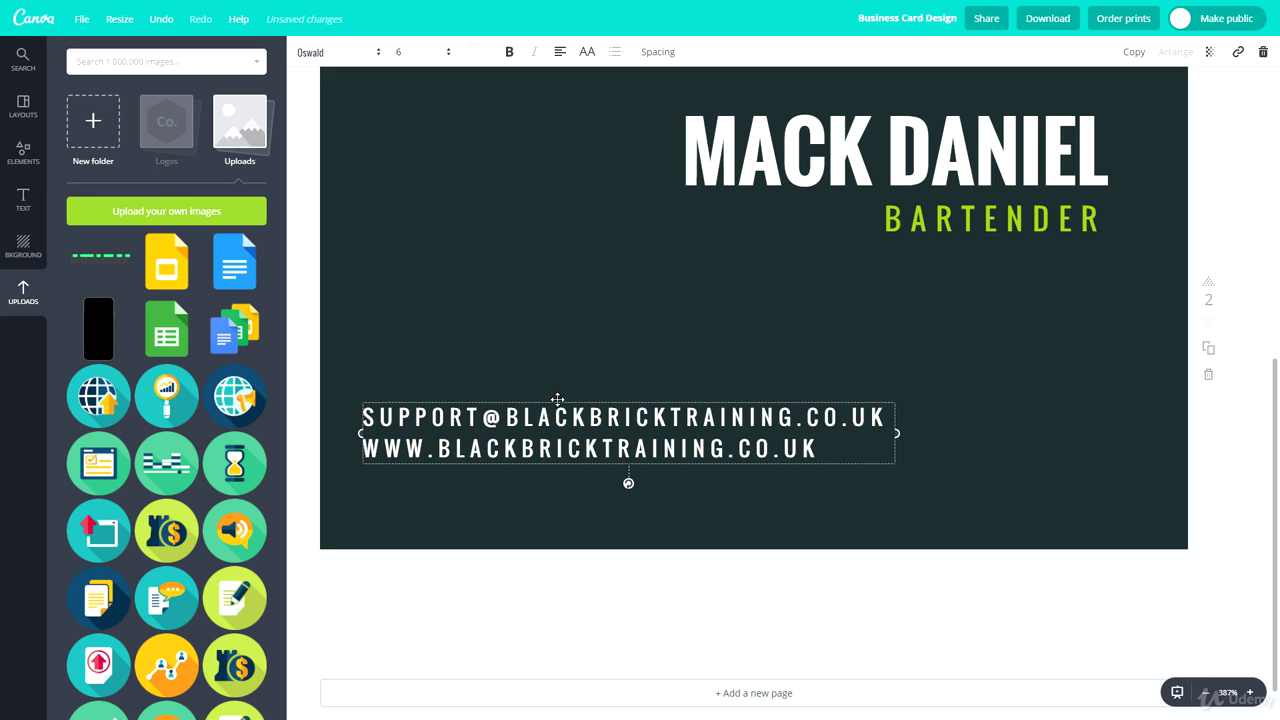
{"action": "left_click_drag", "start_coordinate": [558, 400], "coordinate": [553, 421]}
Replace the back card's name heading with BLACKBRICK and highlight the BARTENDER subtitle
{"action": "left_click", "coordinate": [589, 317]}
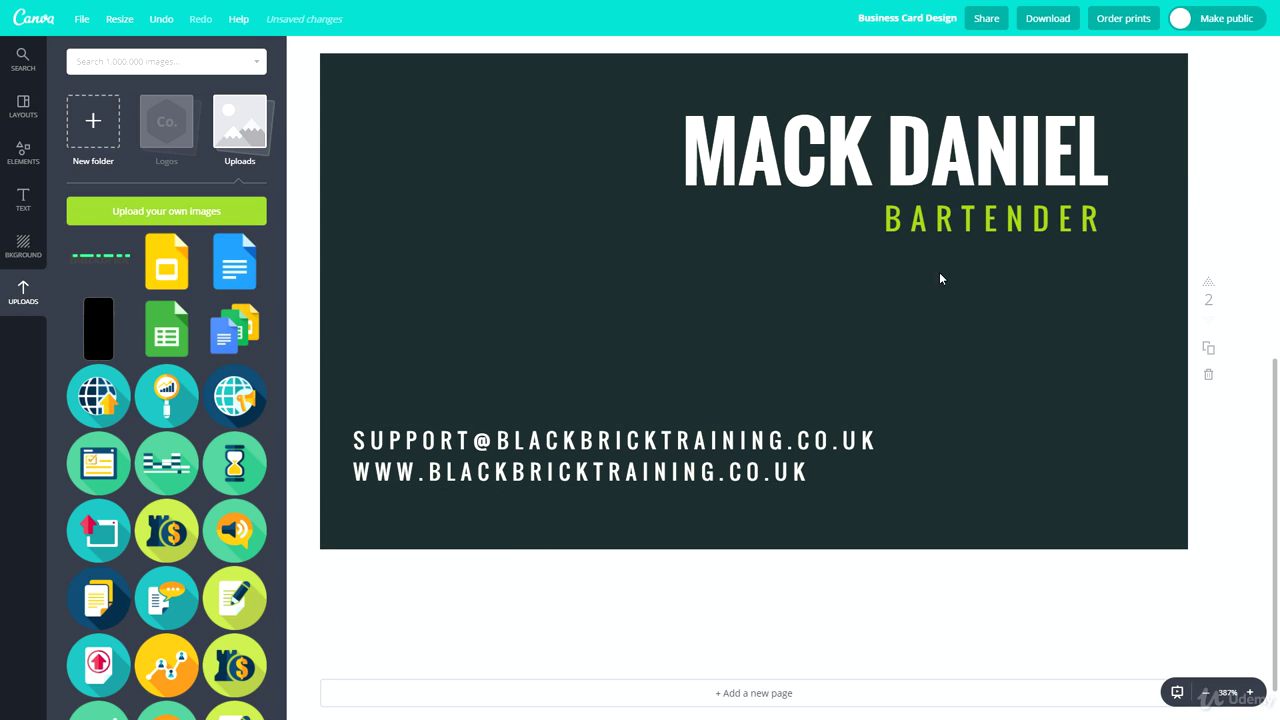
{"action": "double_click", "coordinate": [772, 115]}
{"action": "type", "text": "B"}
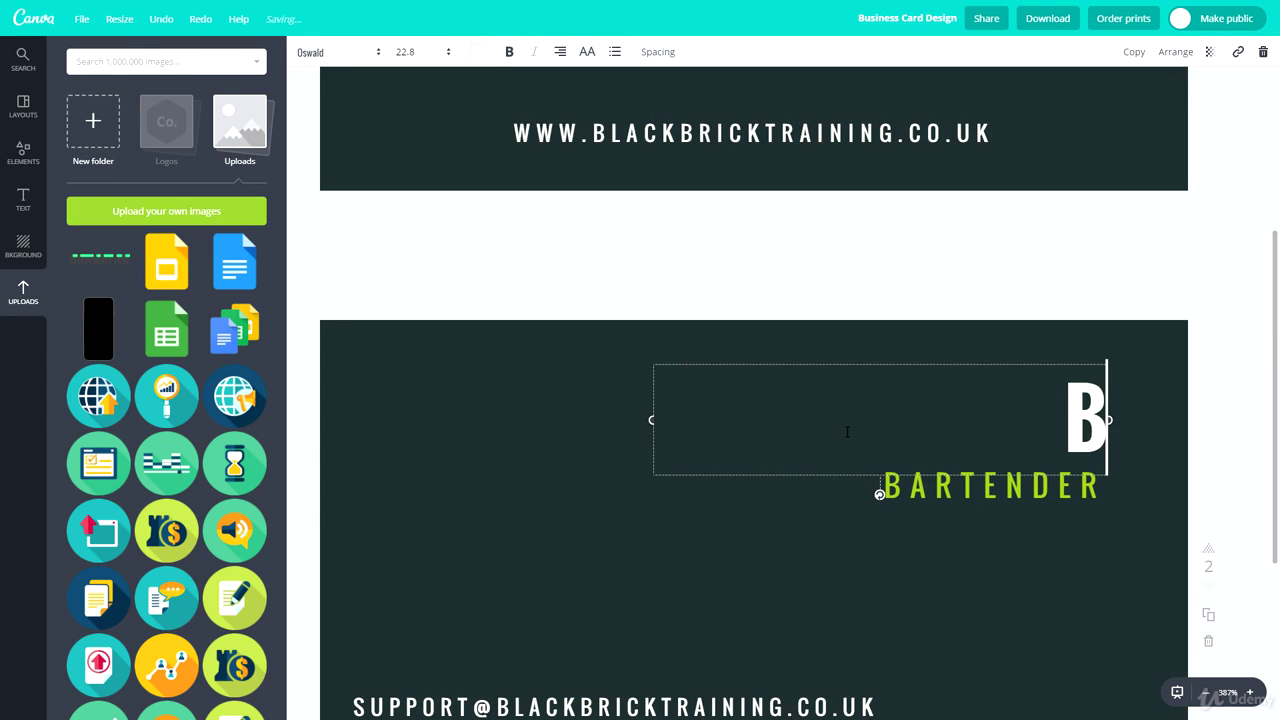
{"action": "type", "text": "LACKBRICK"}
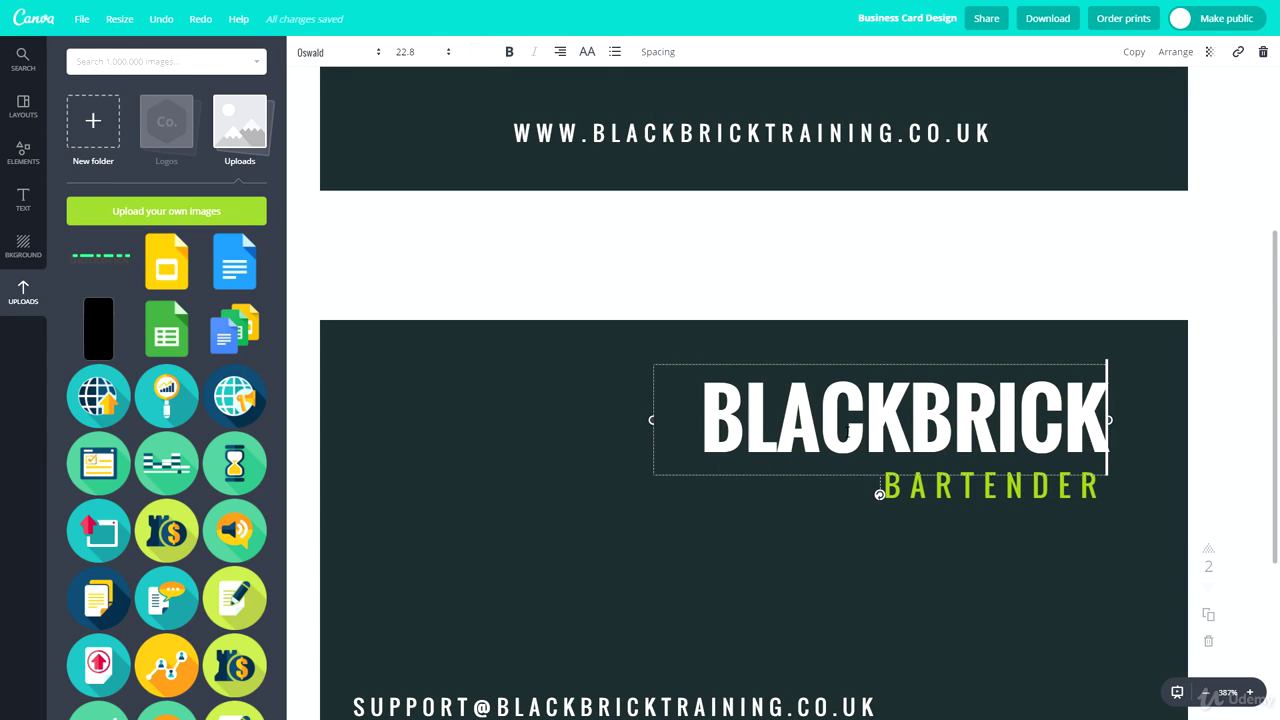
{"action": "double_click", "coordinate": [795, 478]}
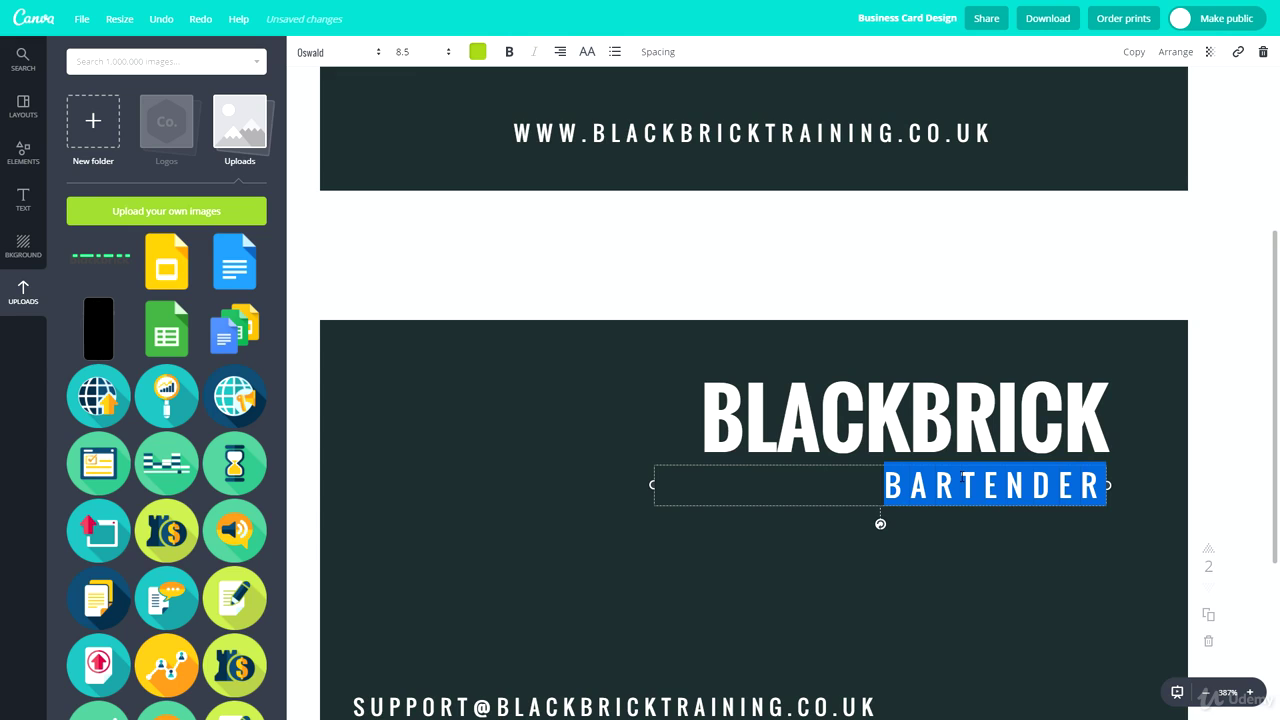
Change the back card's green subtitle to SUPPORT
{"action": "type", "text": "SUPPORT"}
{"action": "left_click", "coordinate": [927, 604]}
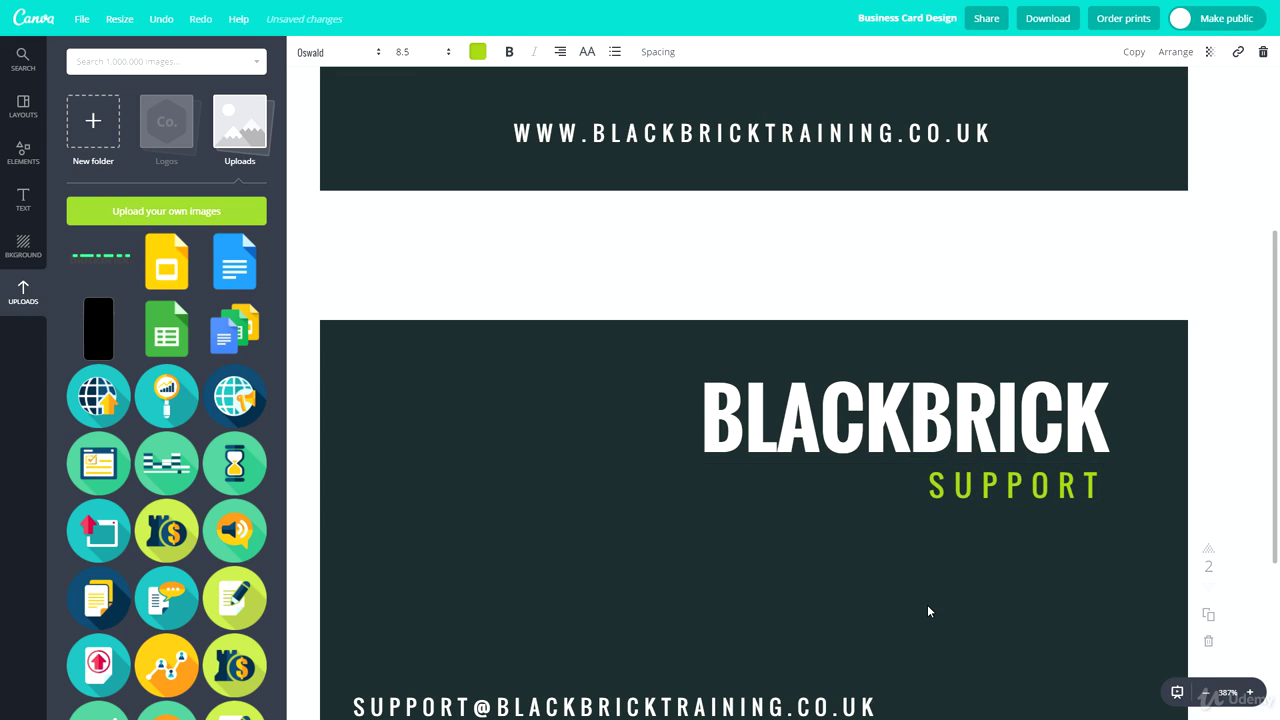
{"action": "scroll", "coordinate": [538, 489], "scroll_direction": "down", "scroll_amount": 1}
{"action": "scroll", "coordinate": [538, 489], "scroll_direction": "down", "scroll_amount": 1}
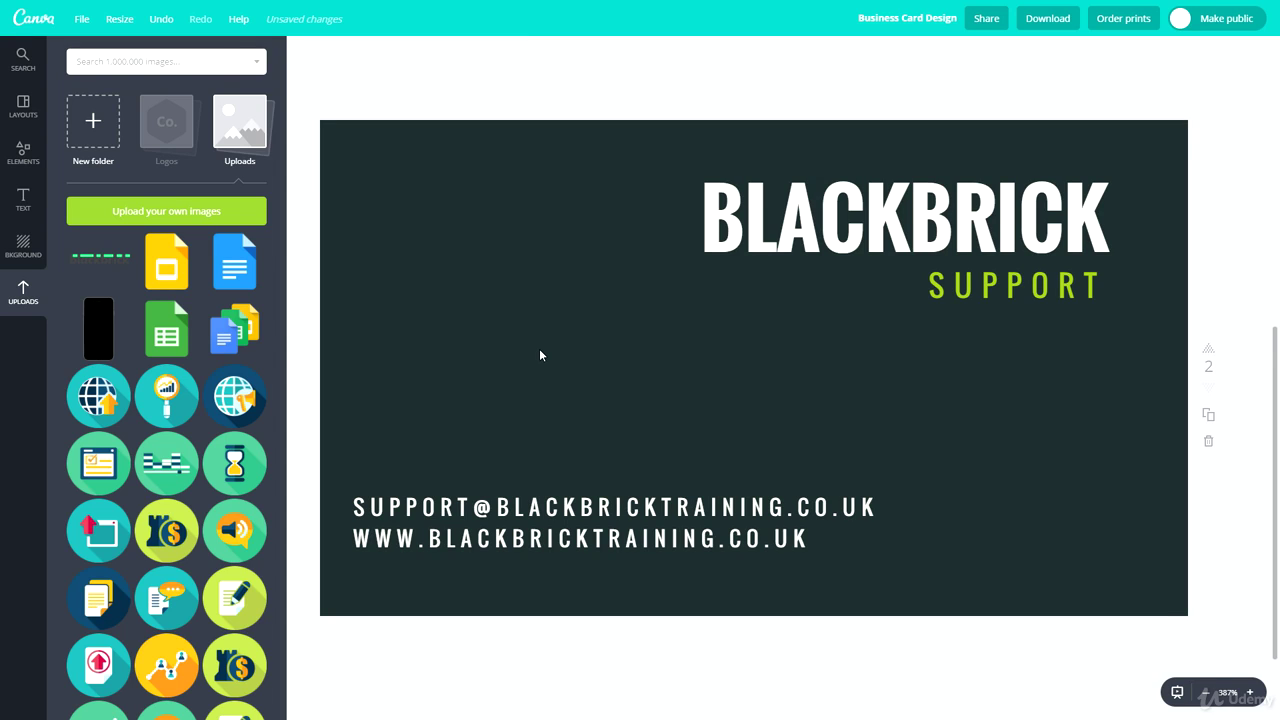
Search the image library for TWITTER
{"action": "scroll", "coordinate": [469, 391], "scroll_direction": "up", "scroll_amount": 6}
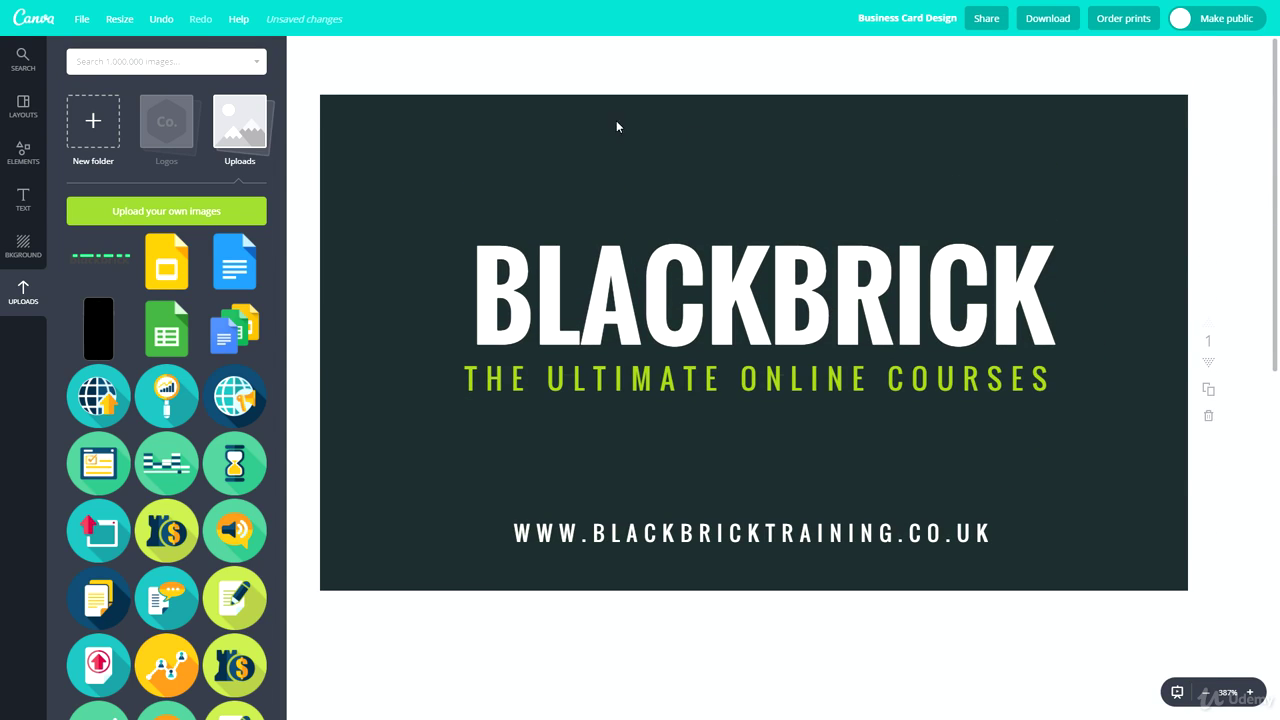
{"action": "scroll", "coordinate": [683, 392], "scroll_direction": "down", "scroll_amount": 1}
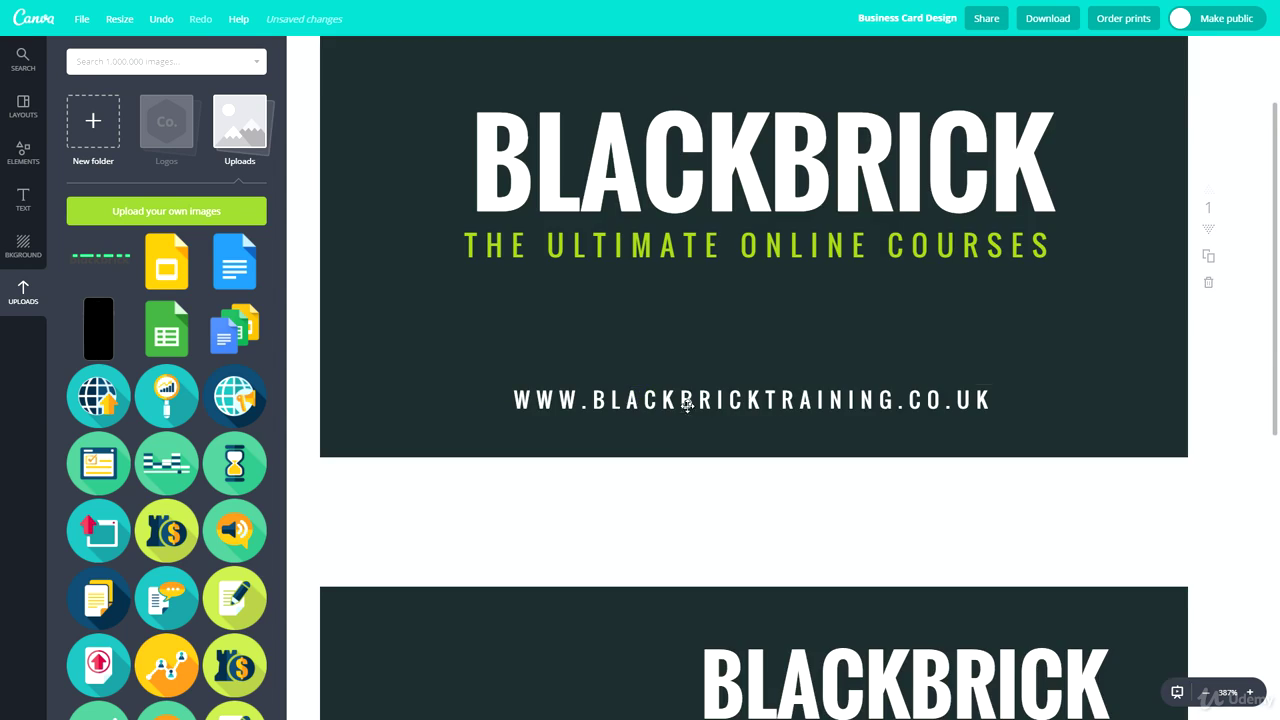
{"action": "scroll", "coordinate": [687, 394], "scroll_direction": "up", "scroll_amount": 1}
{"action": "scroll", "coordinate": [664, 395], "scroll_direction": "down", "scroll_amount": 5}
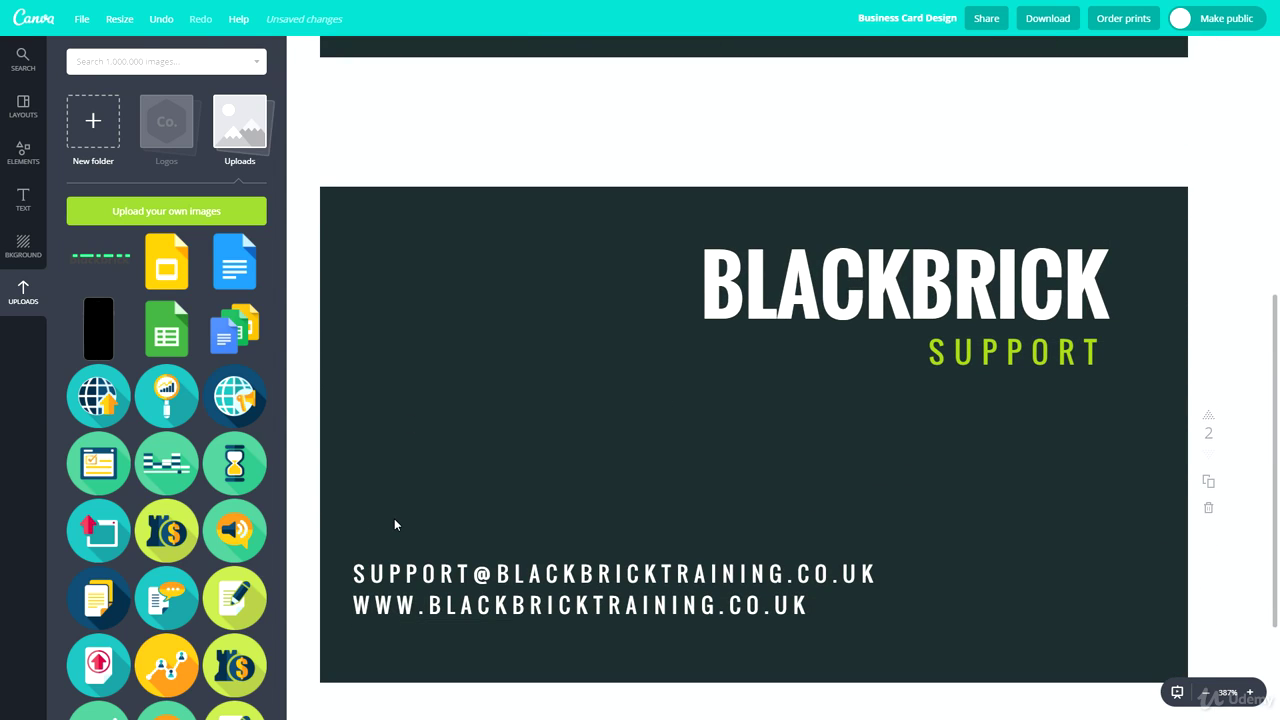
{"action": "left_click", "coordinate": [130, 66]}
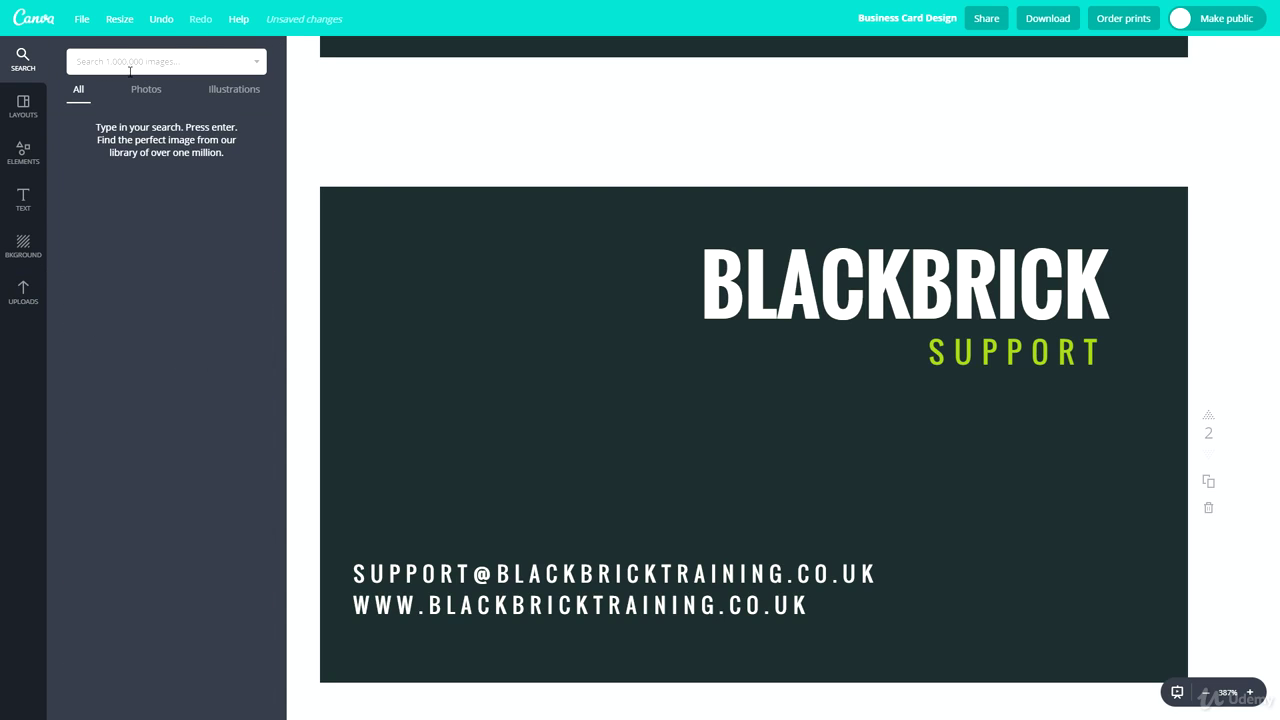
{"action": "type", "text": "TWITTER"}
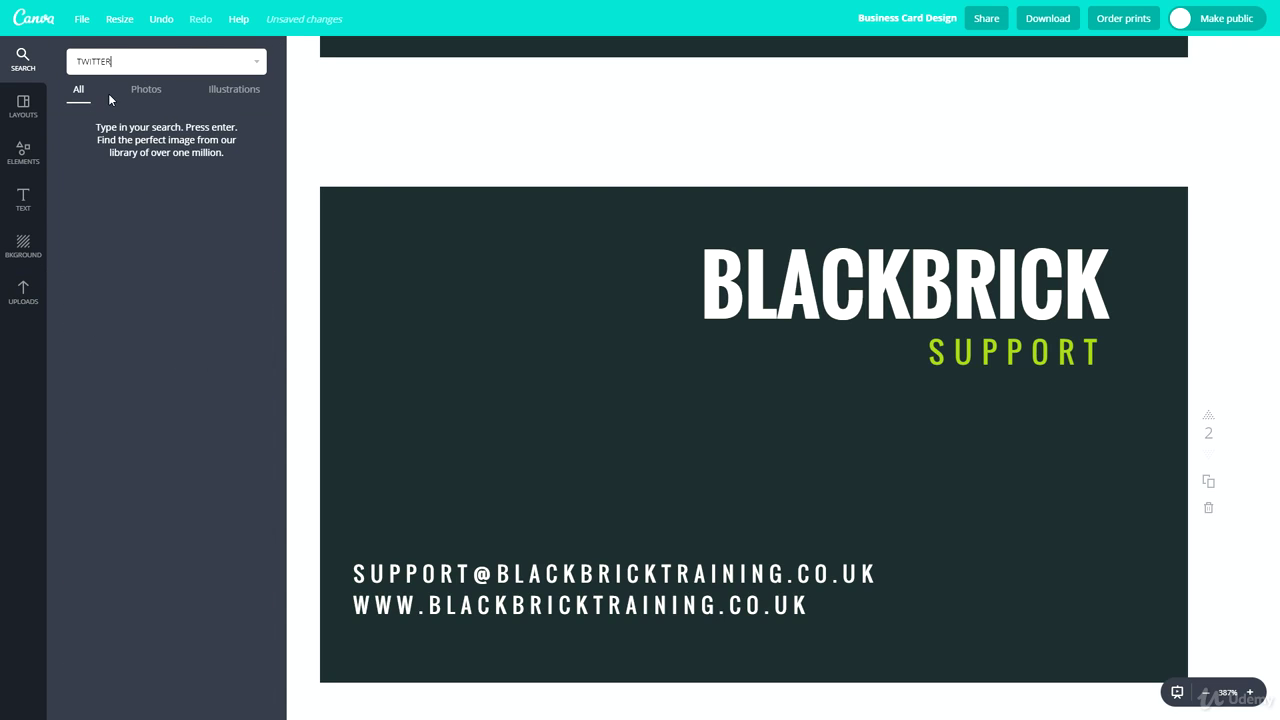